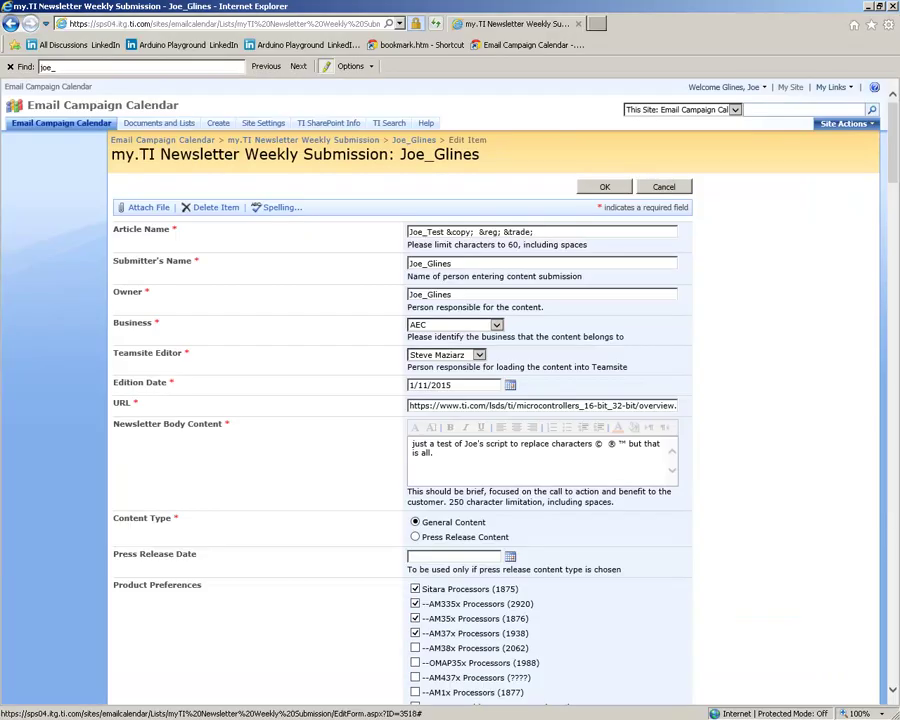
Go back from the edit form to the newsletter submission's read-only view.
{"action": "right_click", "coordinate": [779, 280]}
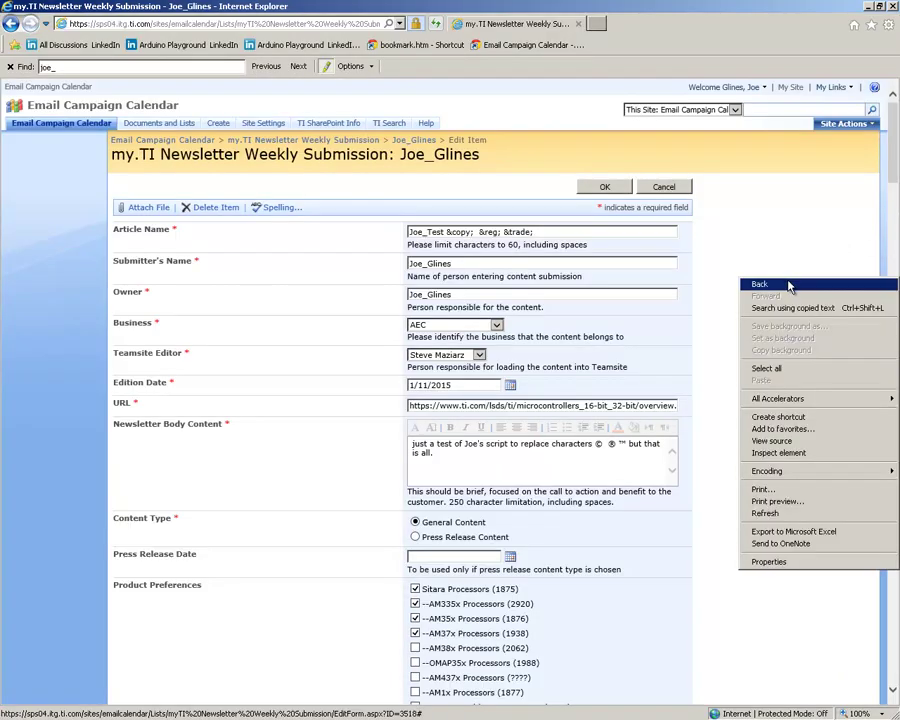
{"action": "left_click", "coordinate": [790, 286]}
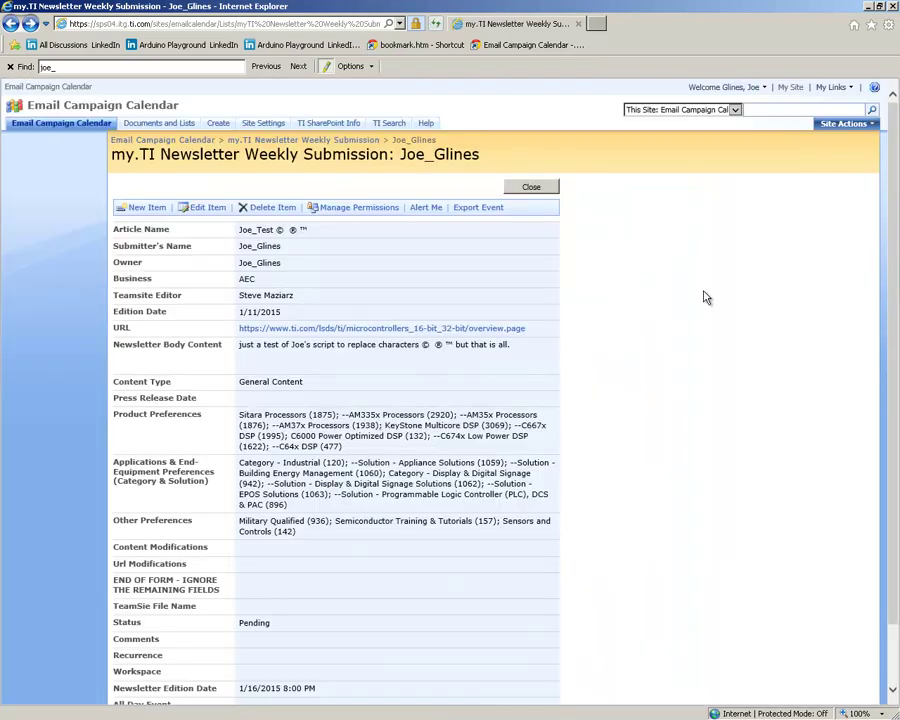
{"action": "scroll", "coordinate": [703, 295], "scroll_direction": "down", "scroll_amount": 1}
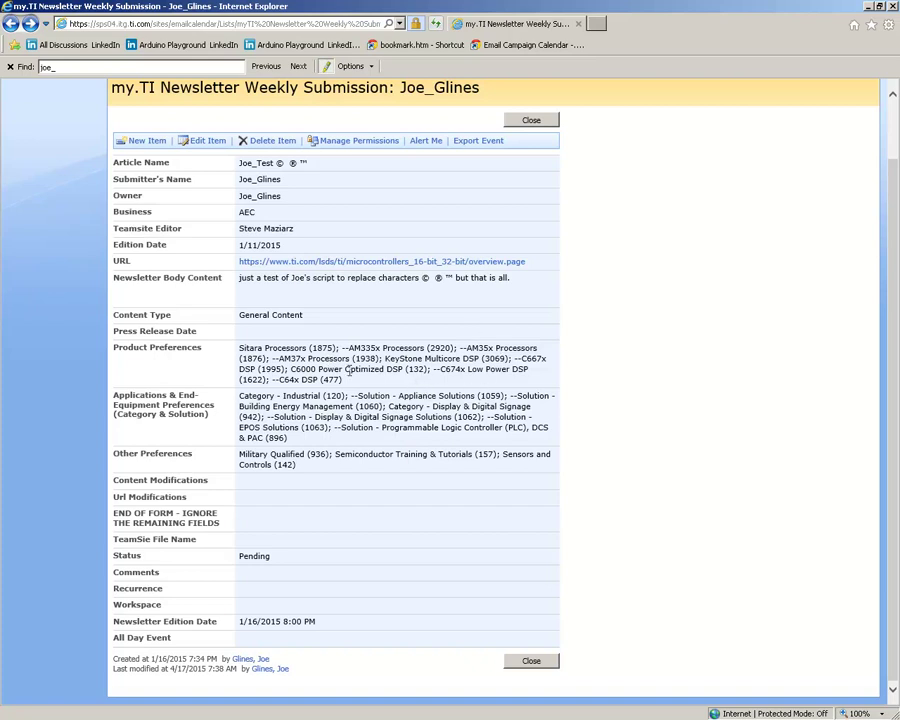
{"action": "right_click", "coordinate": [376, 317]}
{"action": "left_click", "coordinate": [357, 311]}
Select the Product Preferences values, then reopen the submission with Edit Item.
{"action": "left_click_drag", "start_coordinate": [255, 341], "coordinate": [390, 396]}
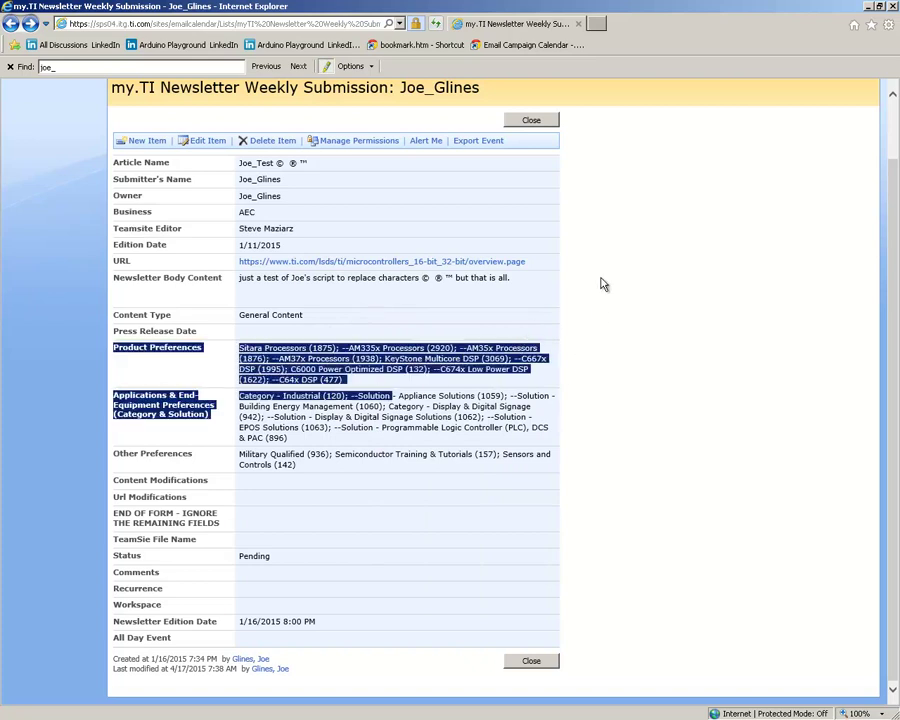
{"action": "scroll", "coordinate": [595, 287], "scroll_direction": "up", "scroll_amount": 1}
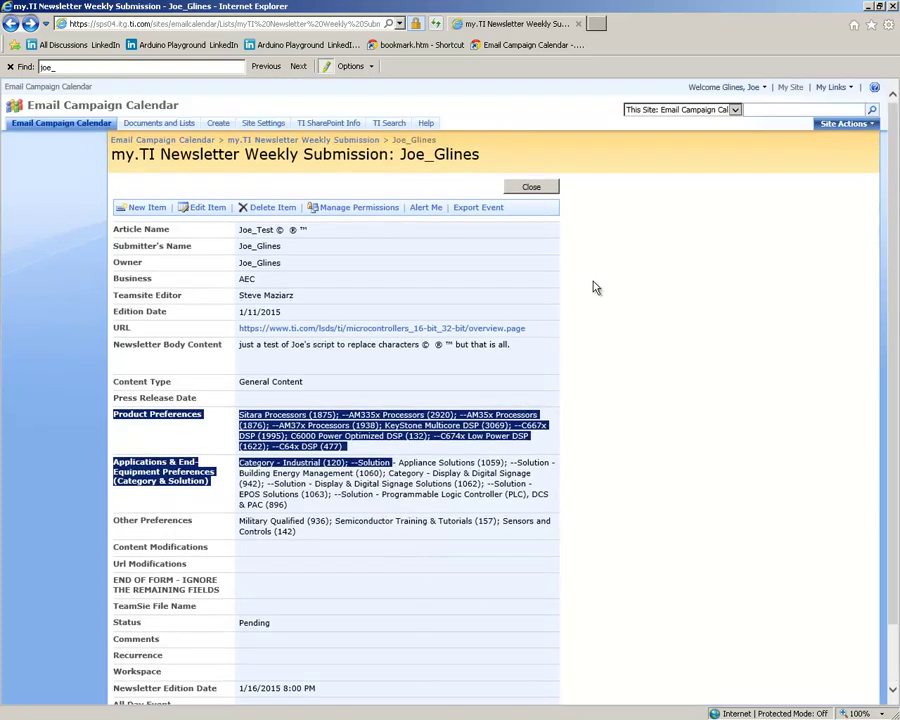
{"action": "left_click", "coordinate": [204, 208]}
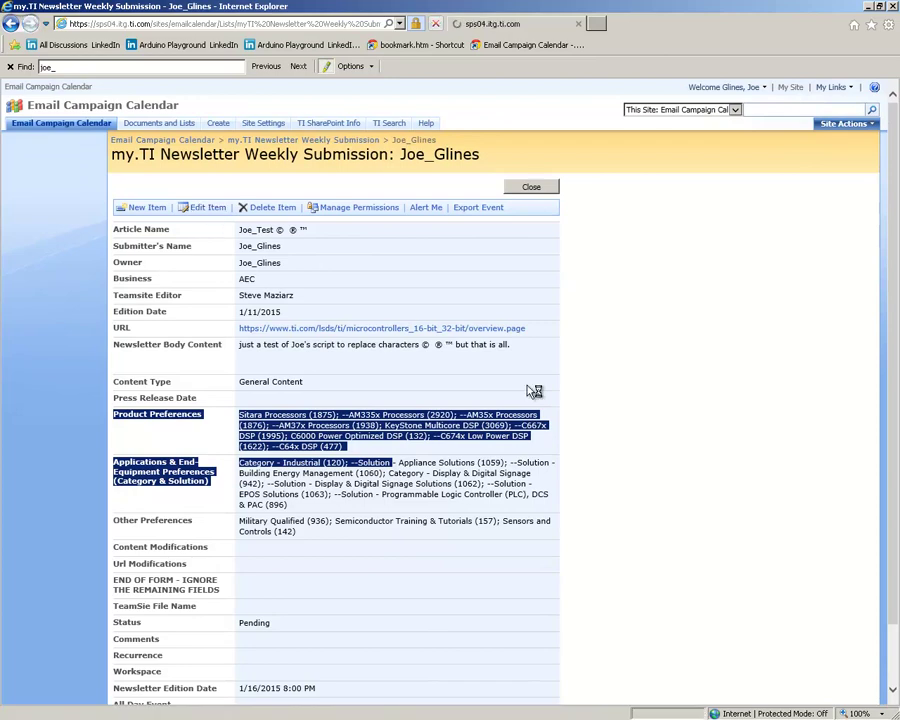
{"action": "scroll", "coordinate": [535, 393], "scroll_direction": "down", "scroll_amount": 3}
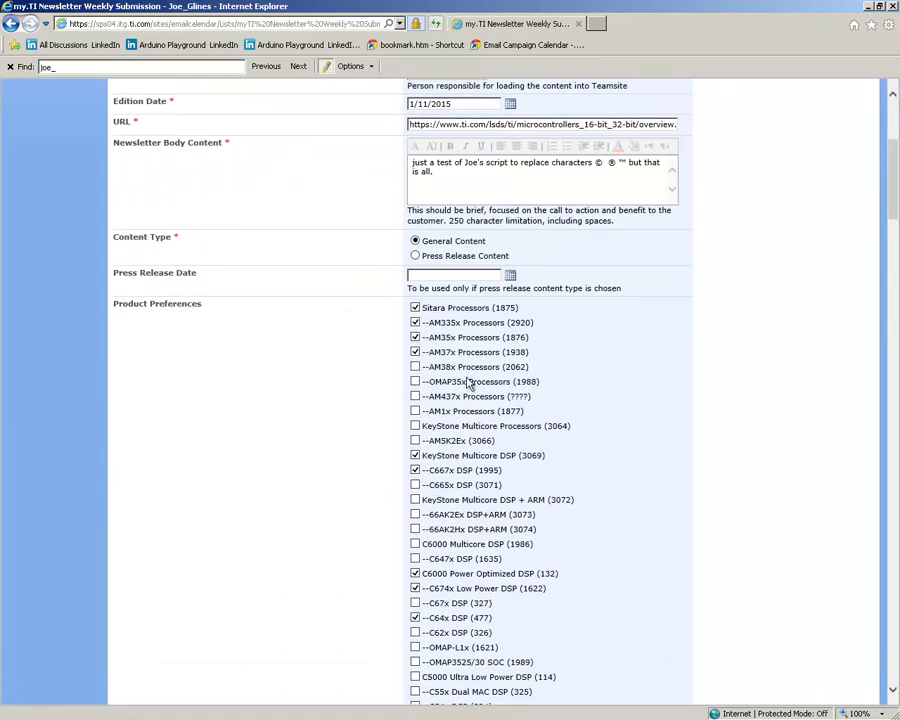
{"action": "scroll", "coordinate": [475, 383], "scroll_direction": "down", "scroll_amount": 4}
{"action": "left_click_drag", "start_coordinate": [884, 244], "coordinate": [889, 578]}
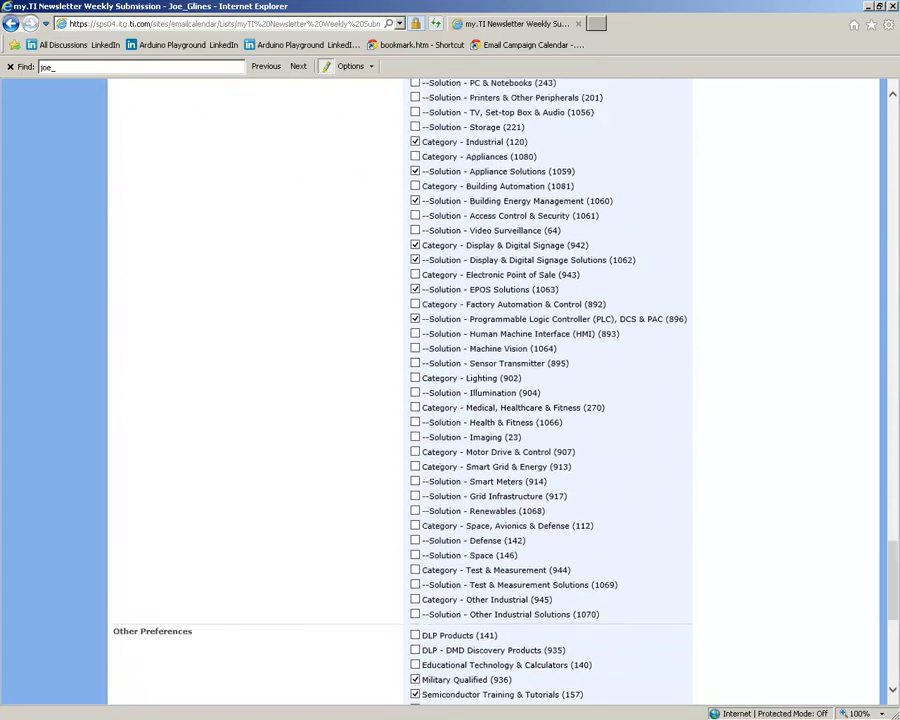
{"action": "left_click", "coordinate": [415, 407]}
{"action": "left_click", "coordinate": [415, 379]}
{"action": "scroll", "coordinate": [502, 416], "scroll_direction": "down", "scroll_amount": 4}
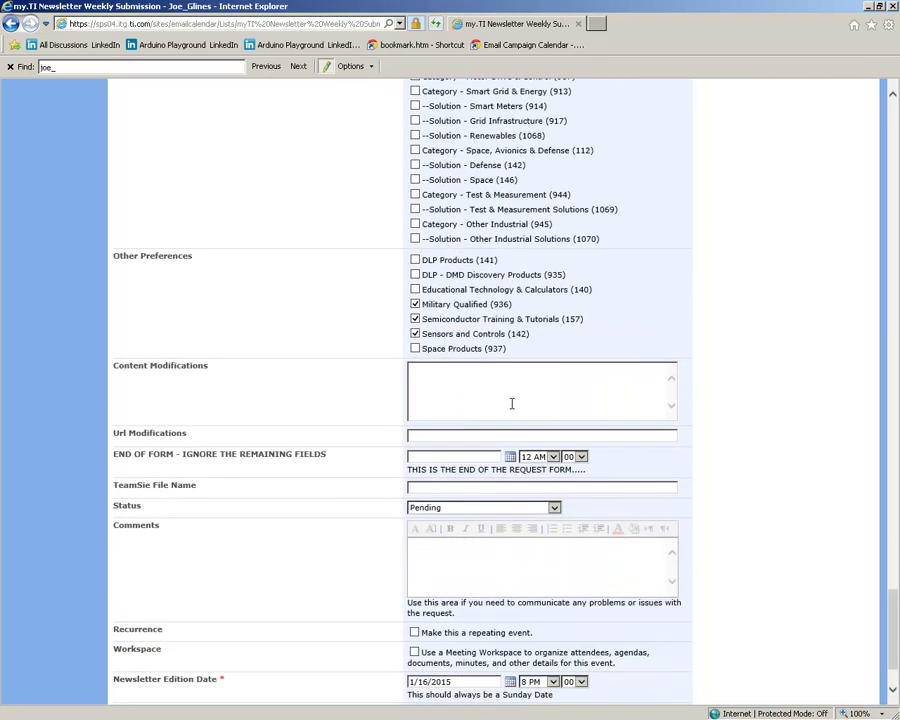
{"action": "scroll", "coordinate": [508, 418], "scroll_direction": "up", "scroll_amount": 9}
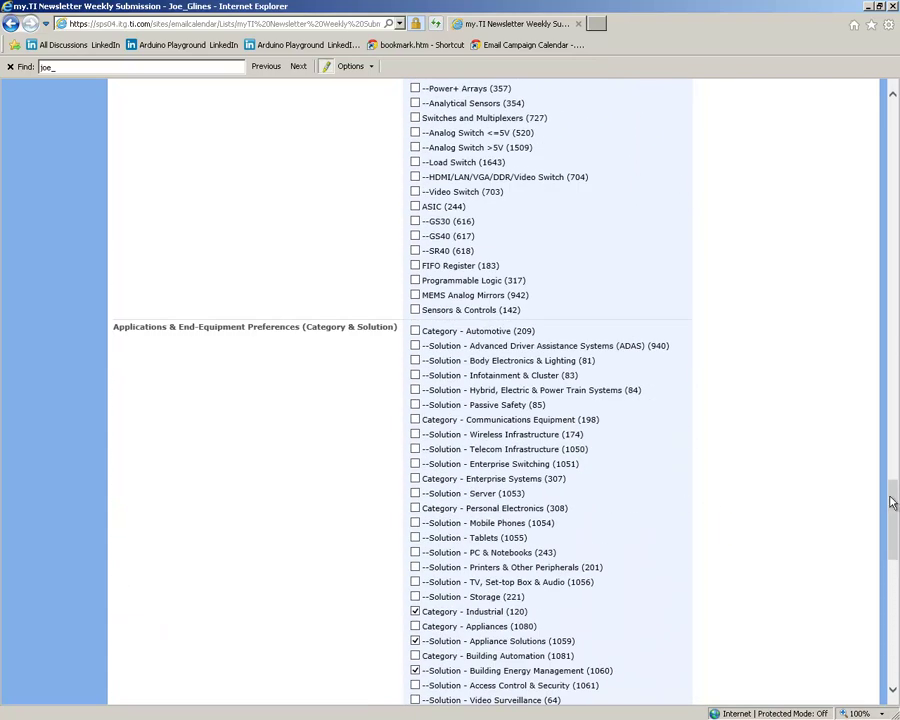
{"action": "left_click_drag", "start_coordinate": [896, 503], "coordinate": [893, 123]}
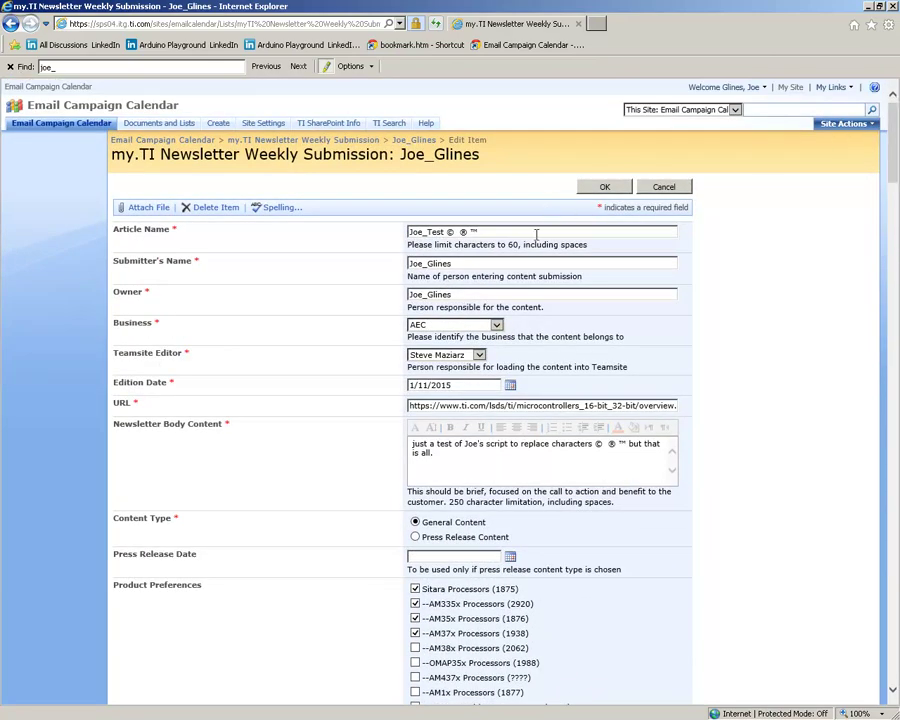
{"action": "left_click_drag", "start_coordinate": [530, 232], "coordinate": [427, 238]}
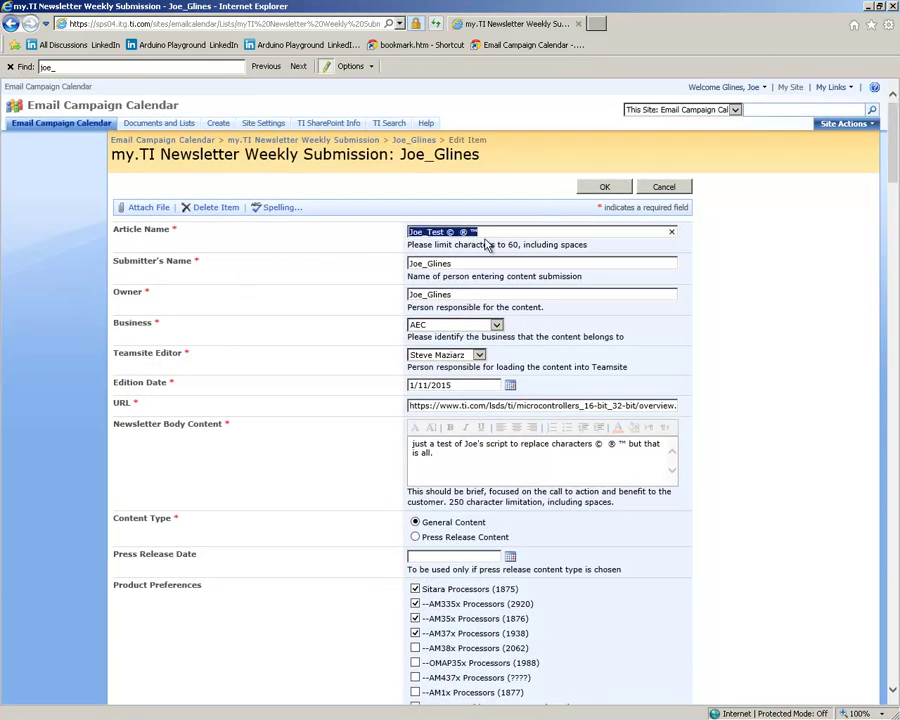
{"action": "left_click", "coordinate": [489, 233]}
{"action": "left_click_drag", "start_coordinate": [489, 233], "coordinate": [470, 230]}
{"action": "left_click", "coordinate": [462, 238]}
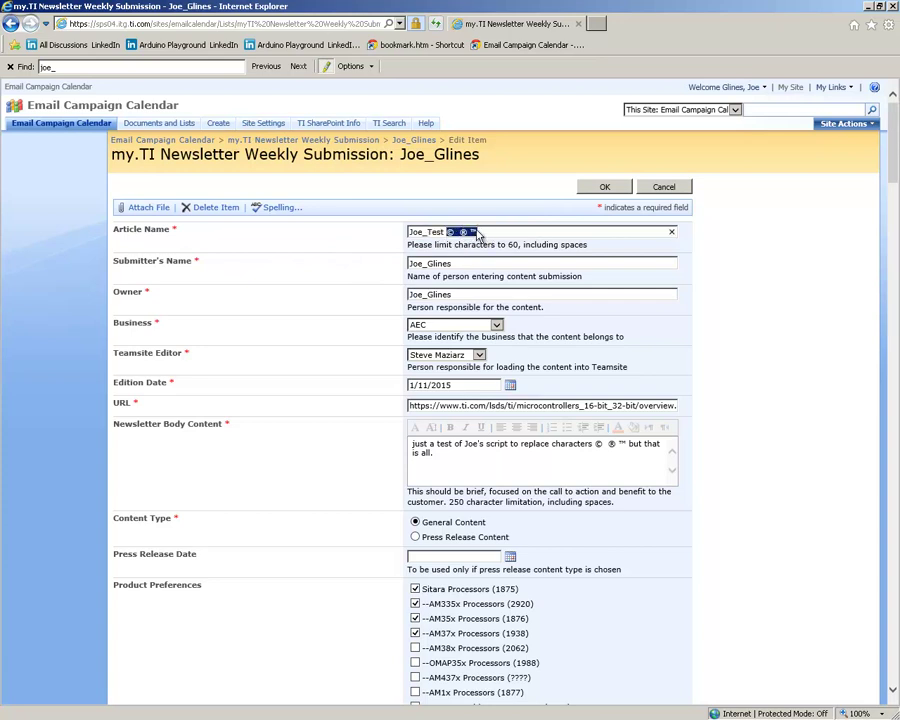
{"action": "left_click", "coordinate": [537, 468]}
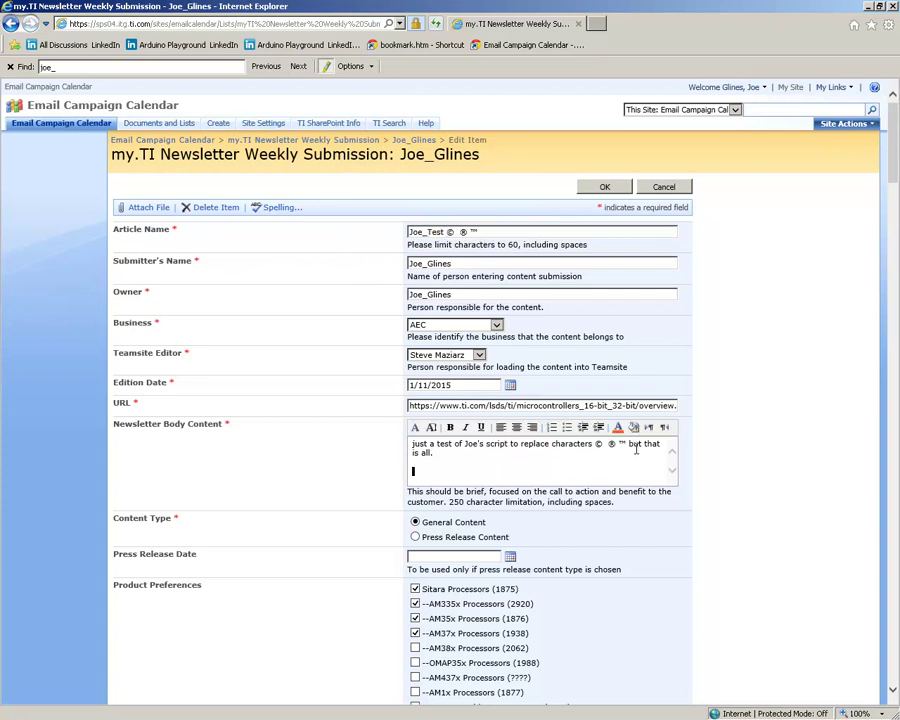
{"action": "double_click", "coordinate": [609, 446]}
{"action": "left_click", "coordinate": [616, 453]}
{"action": "right_click", "coordinate": [735, 270]}
{"action": "left_click", "coordinate": [747, 276]}
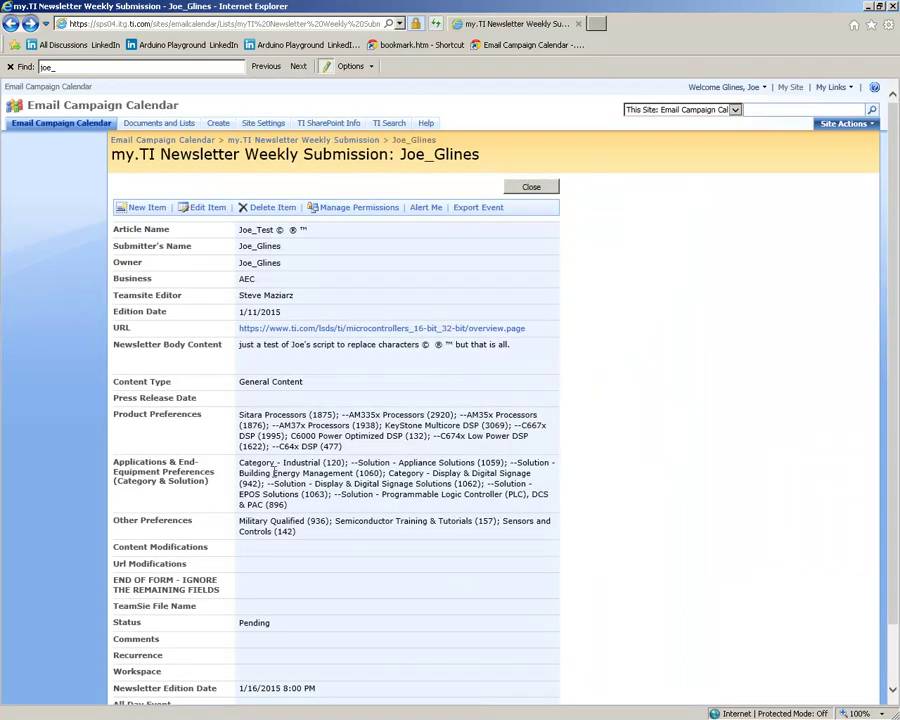
Select the whole Product Preferences value and glance at the TeamSite newsltr form.
{"action": "left_click_drag", "start_coordinate": [247, 411], "coordinate": [393, 451]}
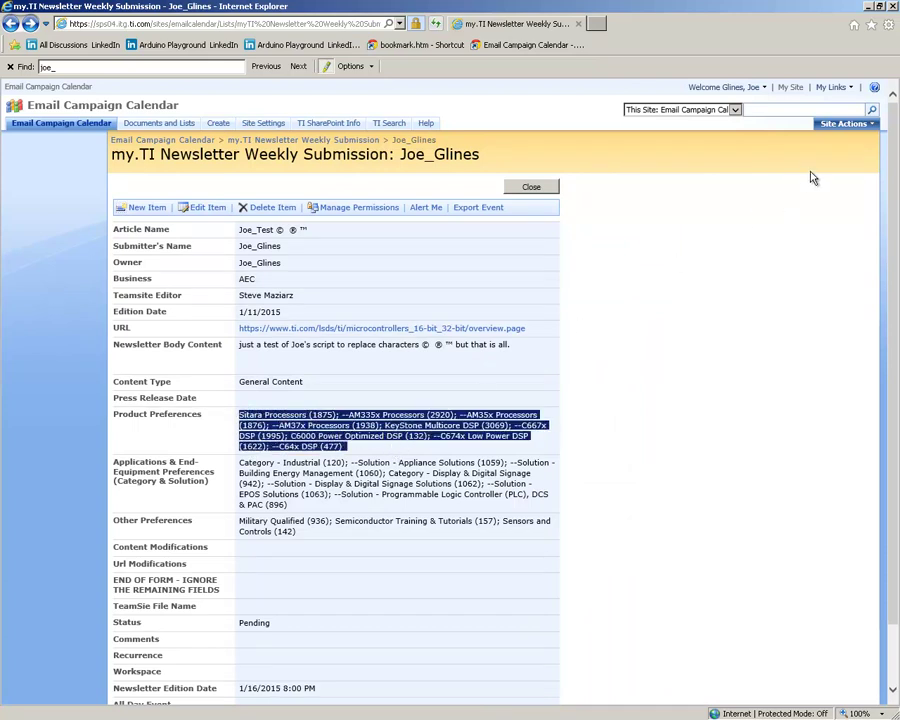
{"action": "key", "text": "alt+Tab"}
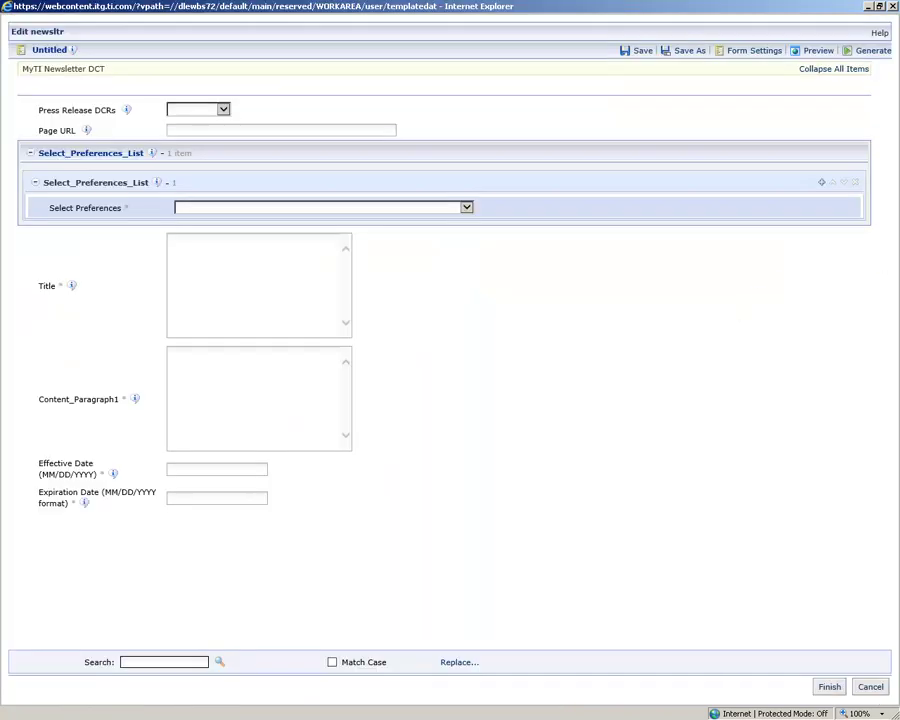
{"action": "key", "text": "alt+Tab"}
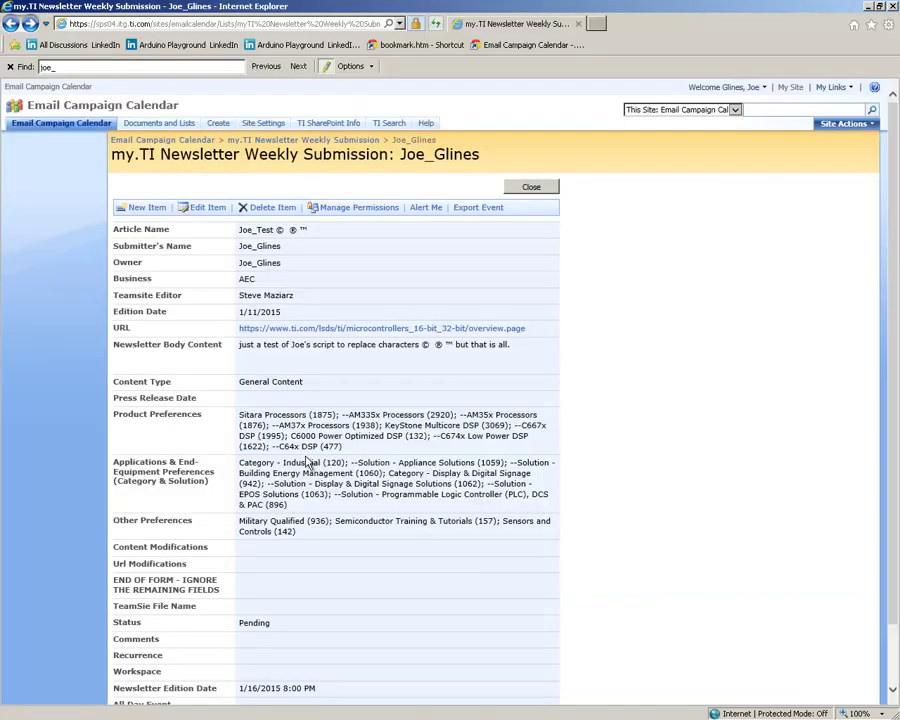
Capture a screen clip of the preferences area and float it beside the TeamSite form.
{"action": "left_click_drag", "start_coordinate": [112, 381], "coordinate": [615, 527]}
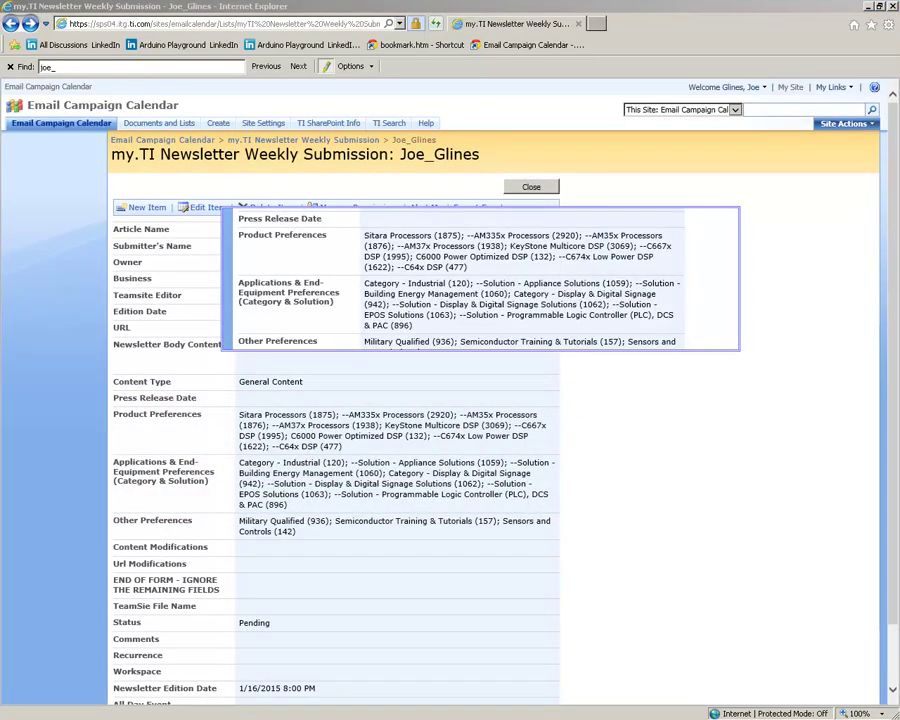
{"action": "key", "text": "alt+Tab"}
{"action": "left_click_drag", "start_coordinate": [681, 357], "coordinate": [532, 342]}
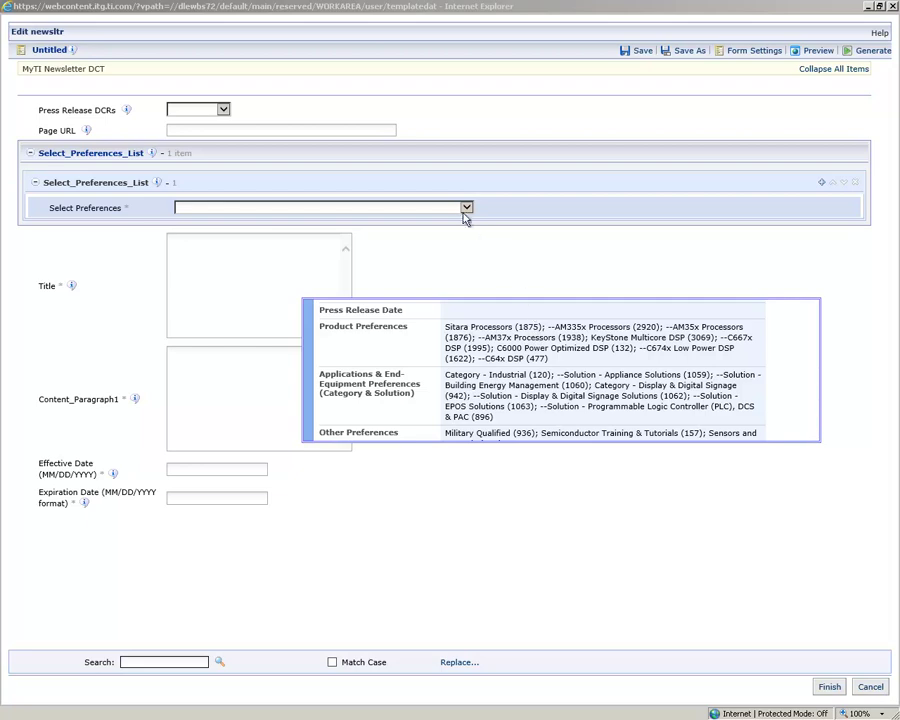
Browse the Select Preferences list and close it without choosing anything.
{"action": "left_click", "coordinate": [463, 208]}
{"action": "left_click_drag", "start_coordinate": [472, 226], "coordinate": [484, 258]}
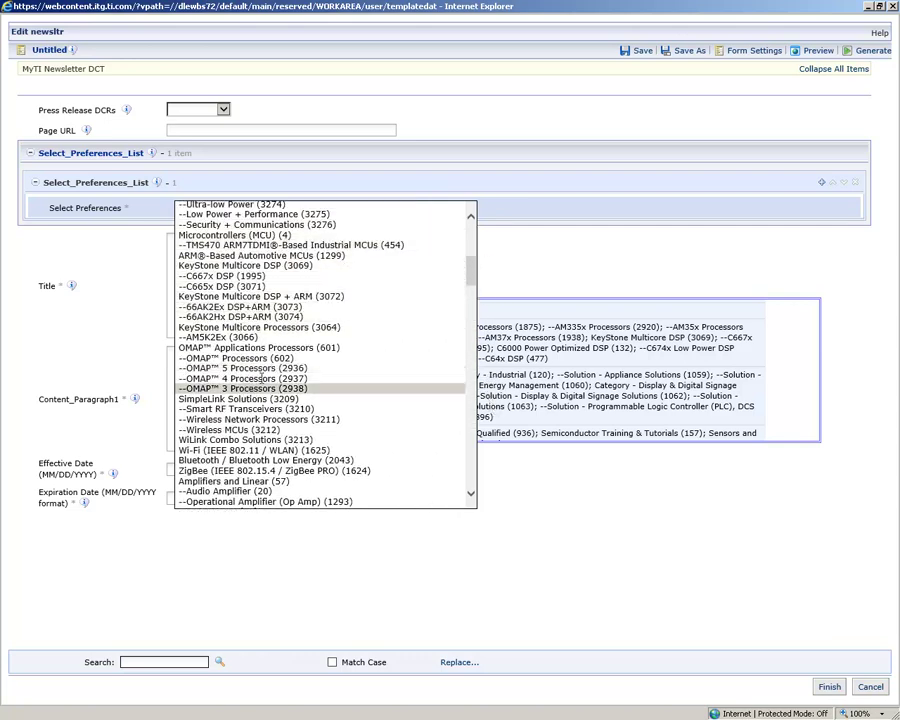
{"action": "mouse_move", "coordinate": [470, 273]}
{"action": "left_mouse_down"}
{"action": "mouse_move", "coordinate": [446, 372]}
{"action": "mouse_move", "coordinate": [440, 547]}
{"action": "mouse_move", "coordinate": [463, 335]}
{"action": "mouse_move", "coordinate": [458, 235]}
{"action": "mouse_move", "coordinate": [460, 391]}
{"action": "mouse_move", "coordinate": [464, 282]}
{"action": "mouse_move", "coordinate": [466, 290]}
{"action": "left_mouse_up"}
{"action": "left_click", "coordinate": [575, 295]}
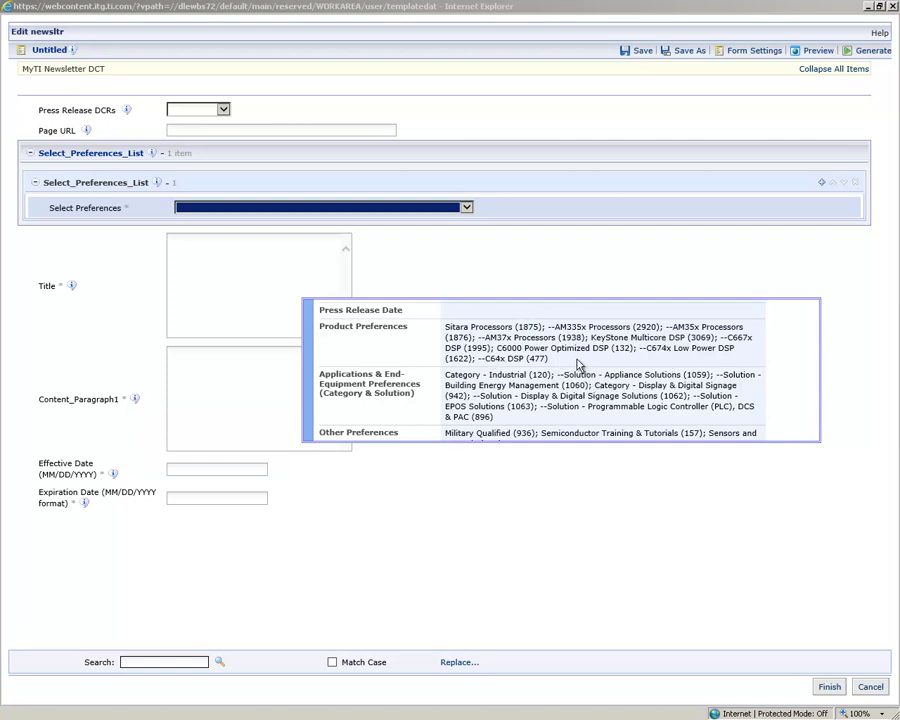
Check the empty Page URL, Title, Content_Paragraph1, Effective Date and Expiration Date fields.
{"action": "left_click", "coordinate": [207, 127]}
{"action": "left_click", "coordinate": [216, 276]}
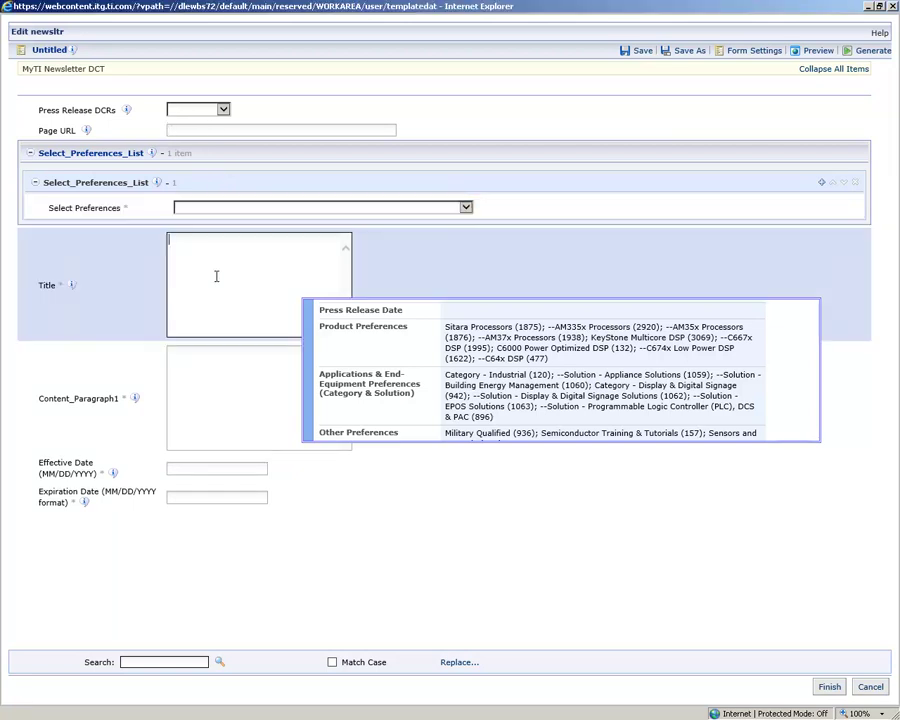
{"action": "left_click", "coordinate": [225, 390]}
{"action": "left_click", "coordinate": [210, 471]}
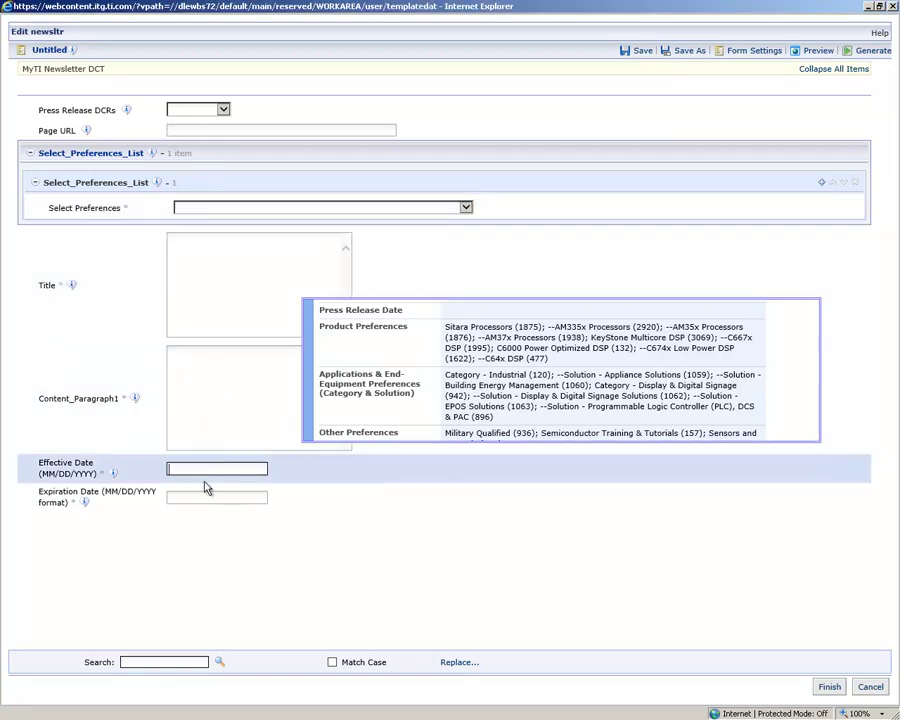
{"action": "left_click", "coordinate": [232, 496]}
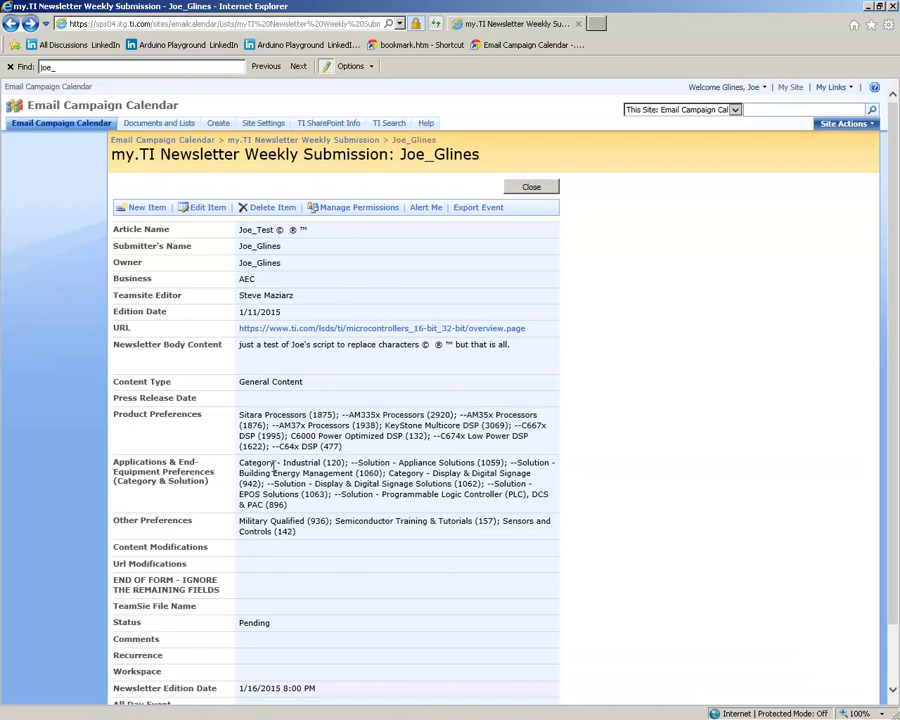
Select the Article Name and Newsletter Body Content values, check the ContentCenter file list, and return.
{"action": "left_click_drag", "start_coordinate": [240, 229], "coordinate": [327, 233]}
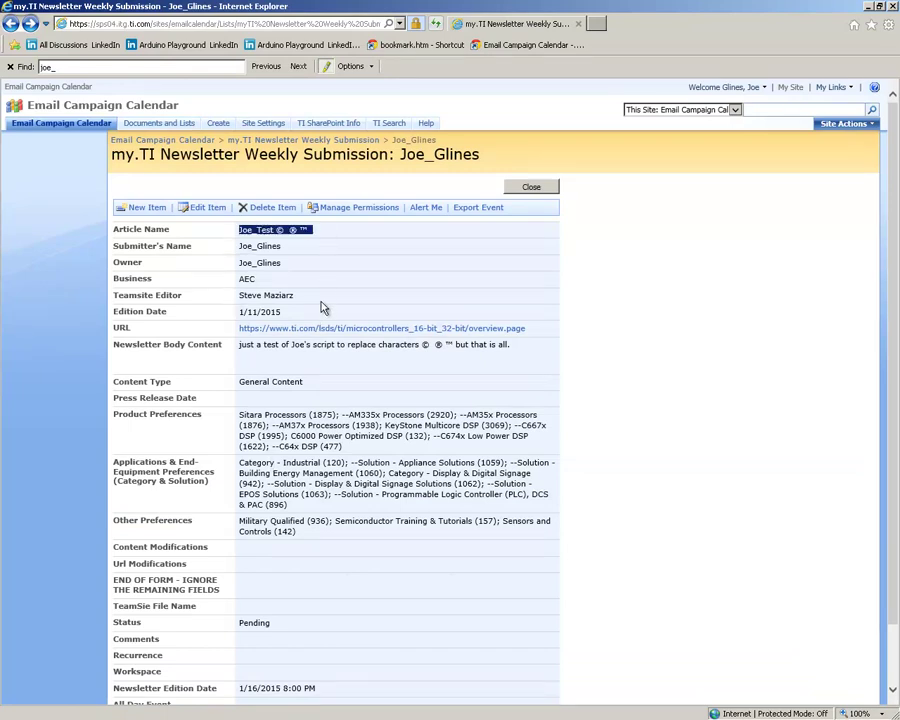
{"action": "left_click_drag", "start_coordinate": [292, 346], "coordinate": [379, 362]}
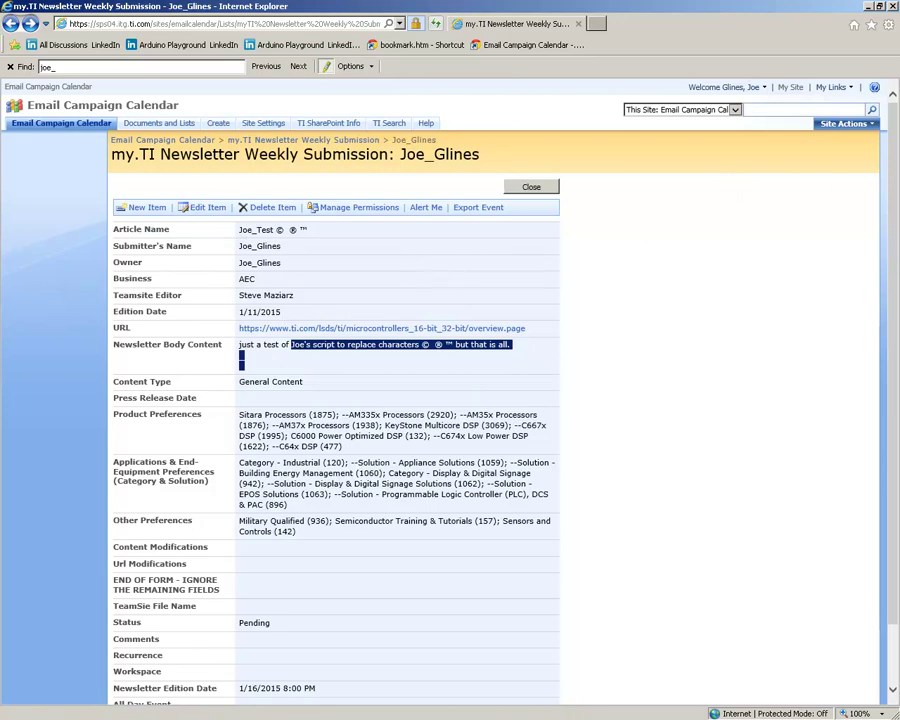
{"action": "key", "text": "alt+Tab"}
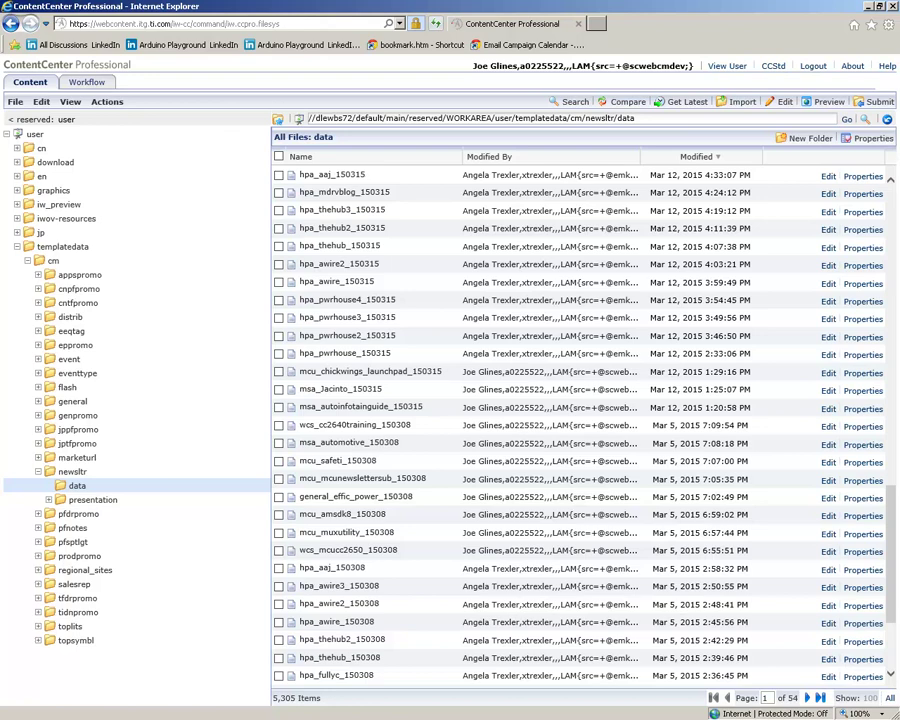
{"action": "key", "text": "alt+Tab"}
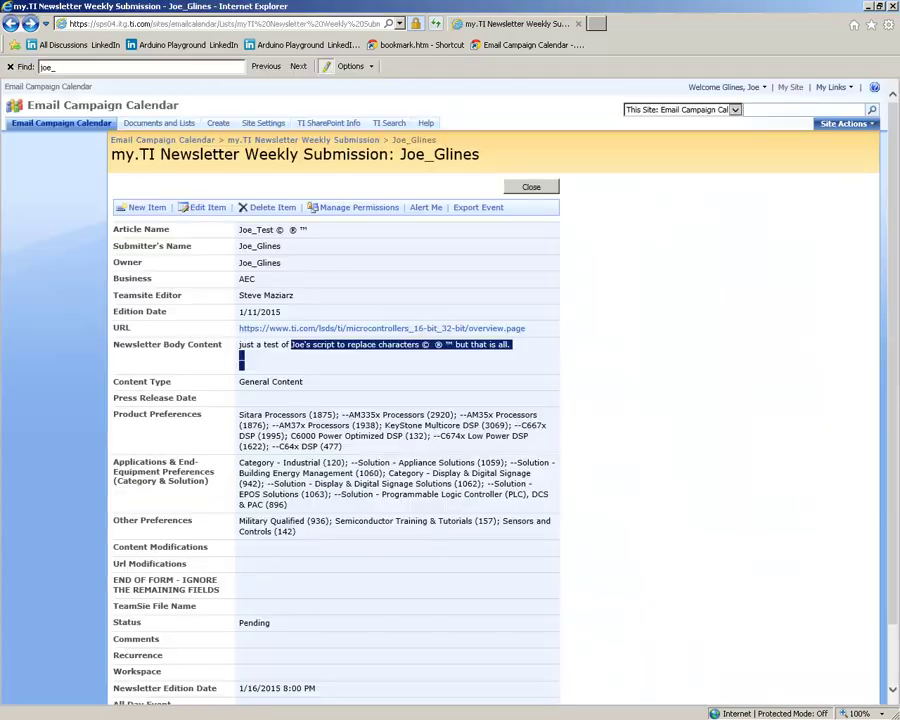
{"action": "left_click", "coordinate": [722, 283]}
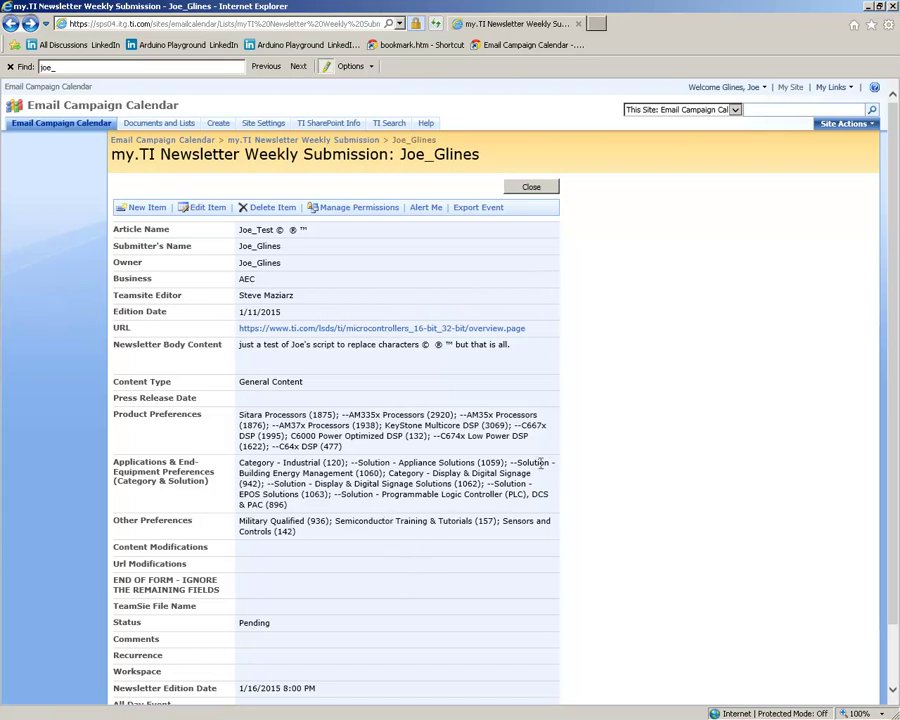
Run the copy script with Ctrl+Alt+S and confirm Joes_test as the story's short name.
{"action": "key", "text": "ctrl+alt+s"}
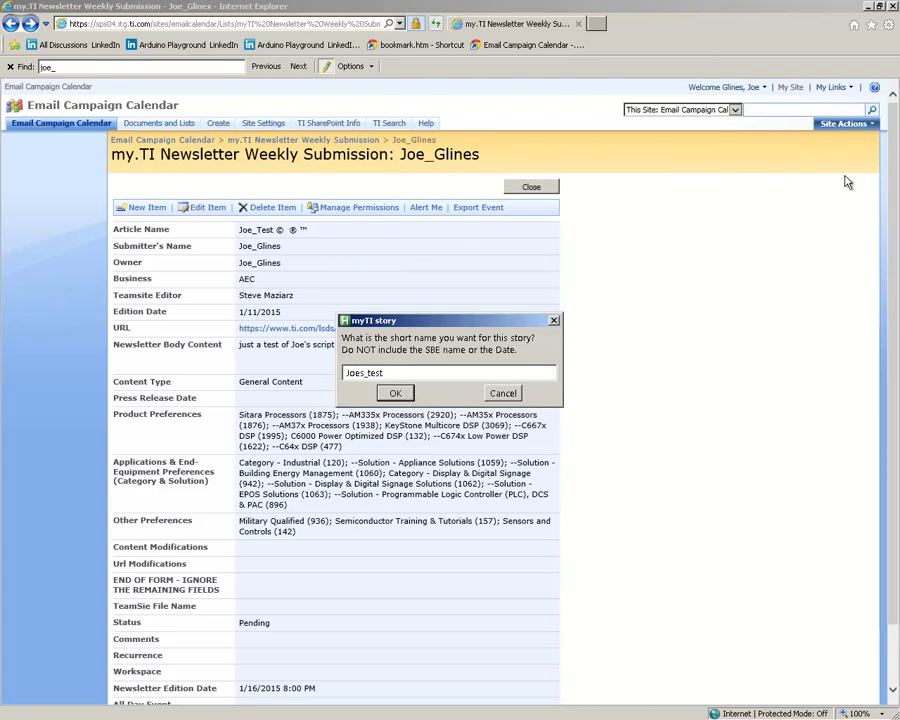
{"action": "left_click", "coordinate": [395, 393]}
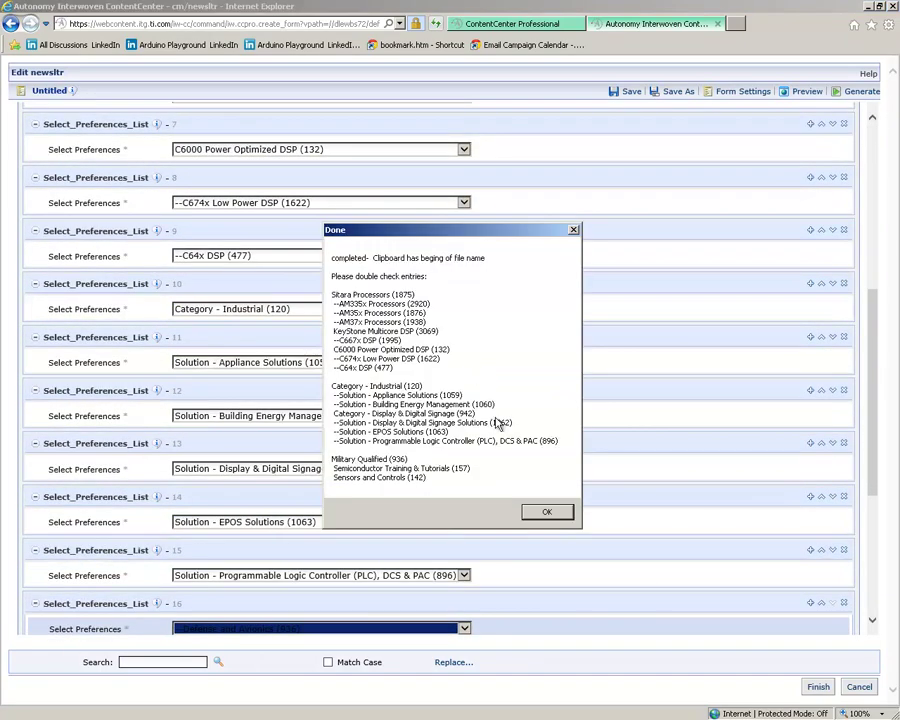
Compare the Done summary with the filled newsltr form, dismiss it, and scroll through the form.
{"action": "left_click_drag", "start_coordinate": [875, 338], "coordinate": [876, 132]}
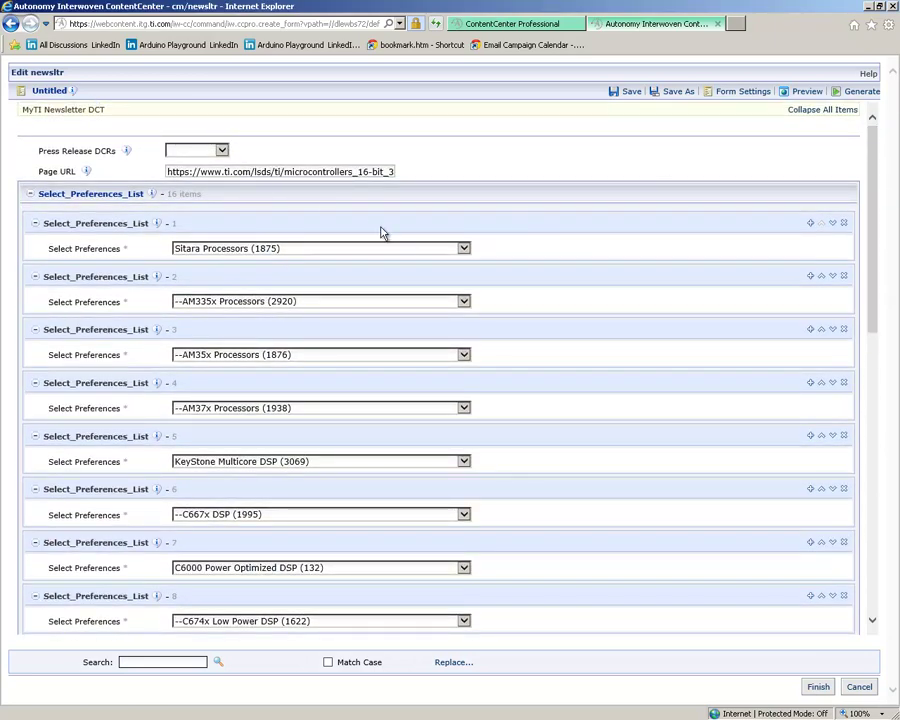
{"action": "scroll", "coordinate": [438, 297], "scroll_direction": "down", "scroll_amount": 1}
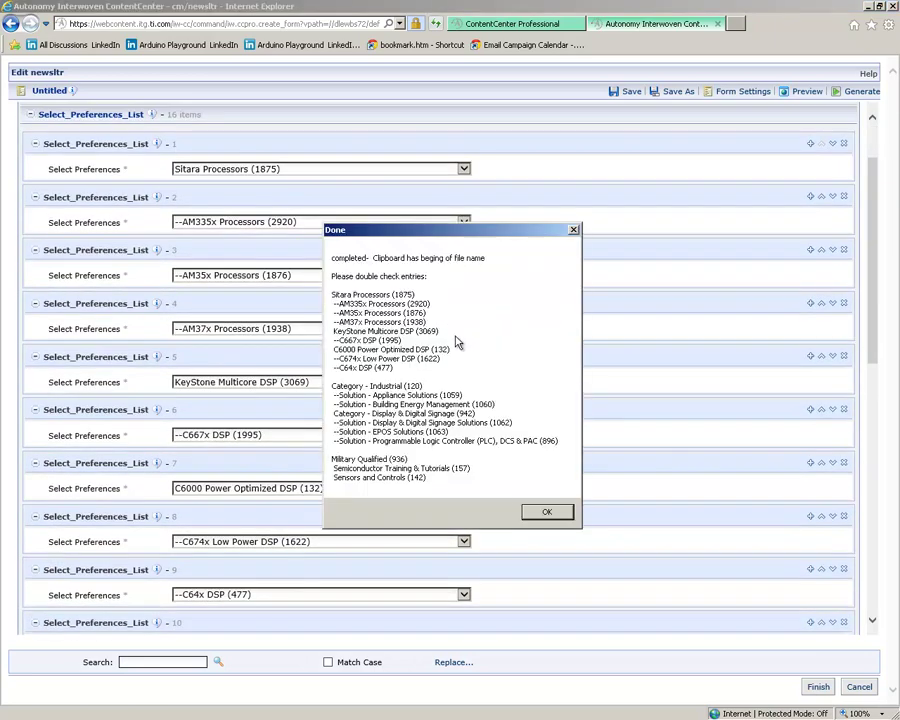
{"action": "left_click_drag", "start_coordinate": [587, 142], "coordinate": [643, 106]}
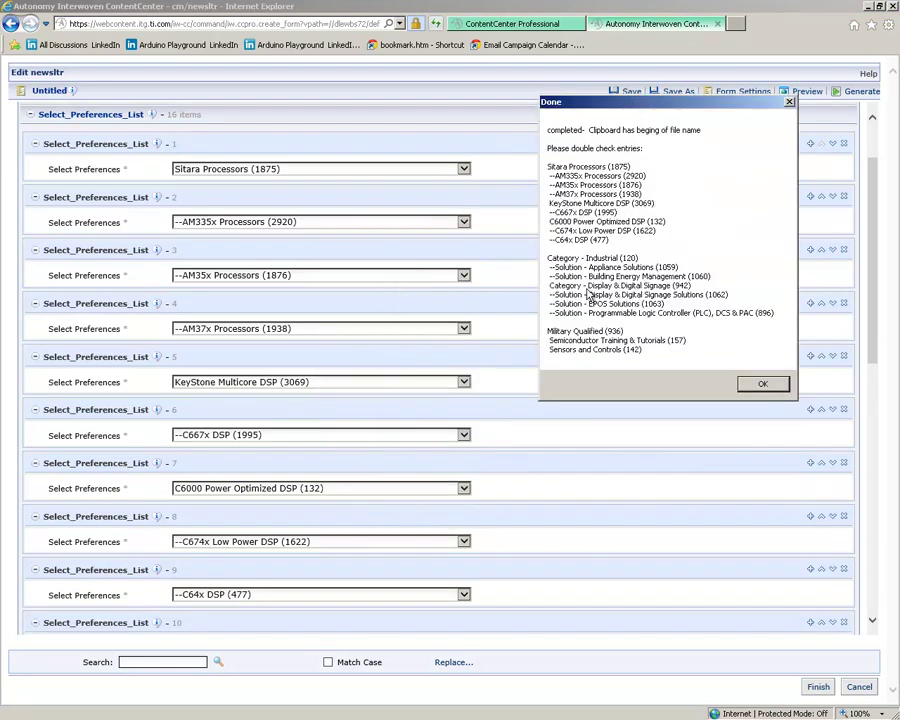
{"action": "left_click", "coordinate": [762, 386]}
{"action": "left_click_drag", "start_coordinate": [872, 254], "coordinate": [870, 323]}
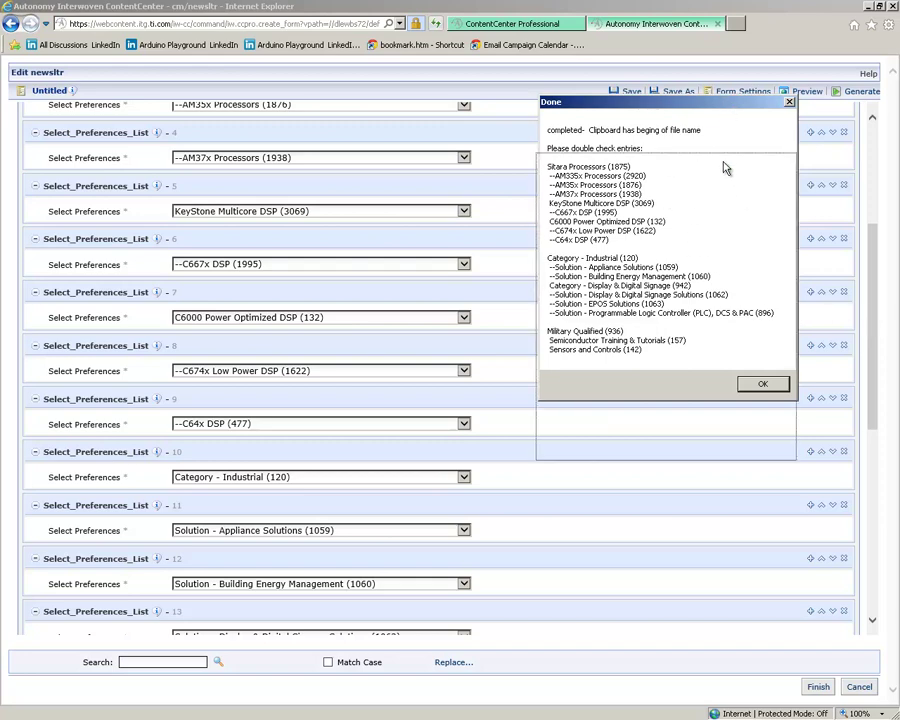
{"action": "left_click_drag", "start_coordinate": [879, 274], "coordinate": [885, 420]}
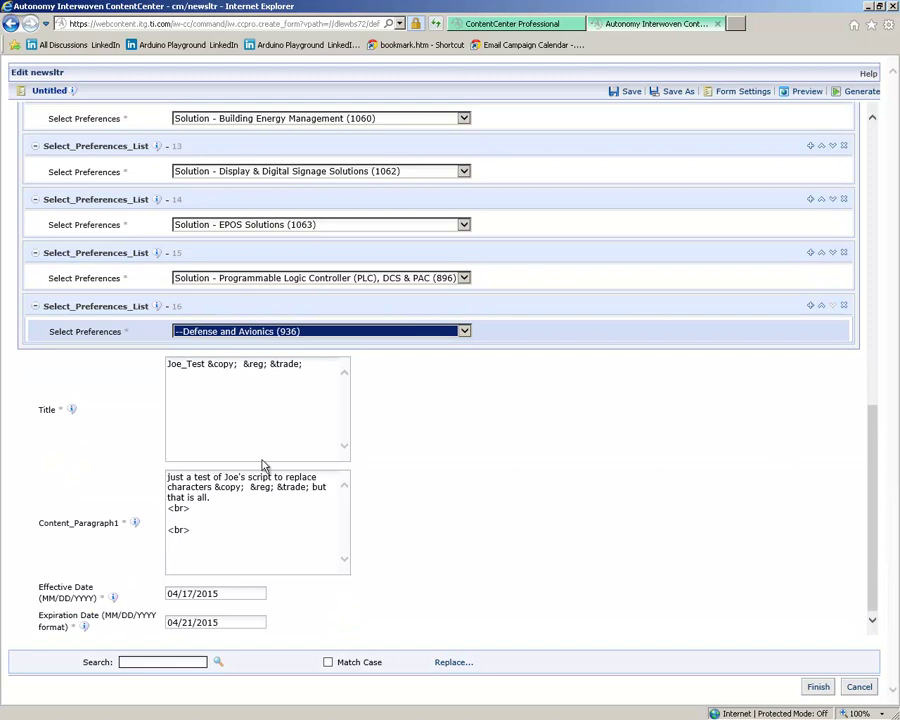
{"action": "left_click", "coordinate": [221, 369]}
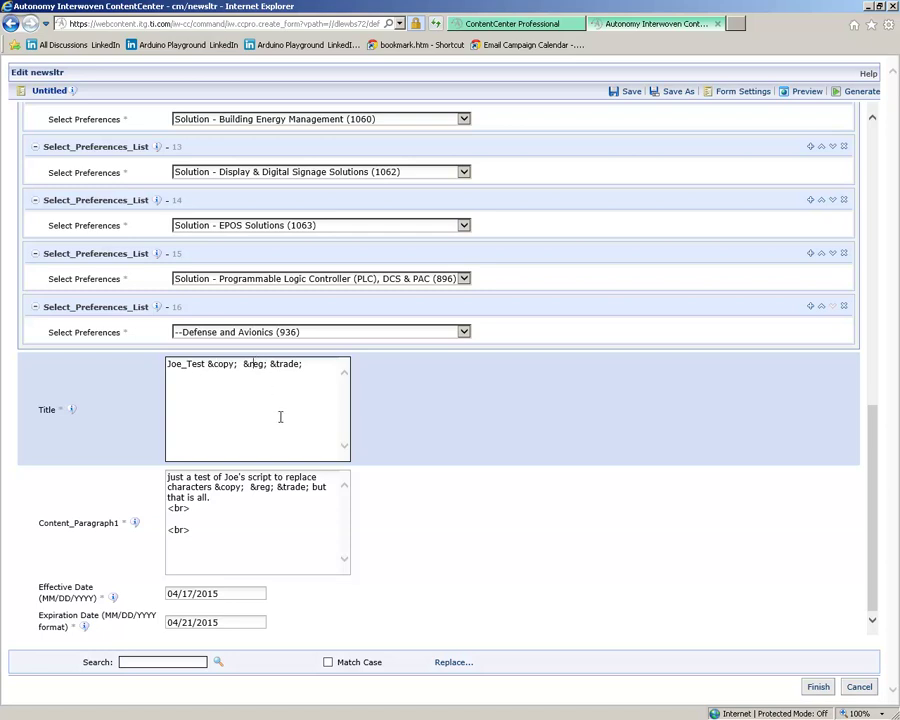
{"action": "left_click", "coordinate": [262, 365]}
{"action": "left_click", "coordinate": [184, 514]}
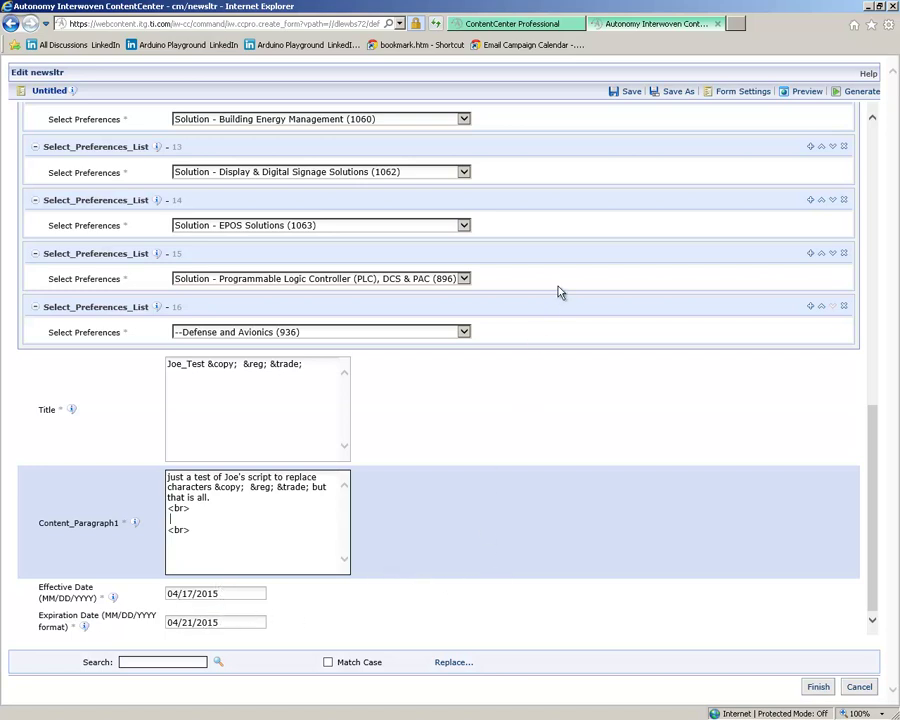
{"action": "left_click", "coordinate": [673, 92]}
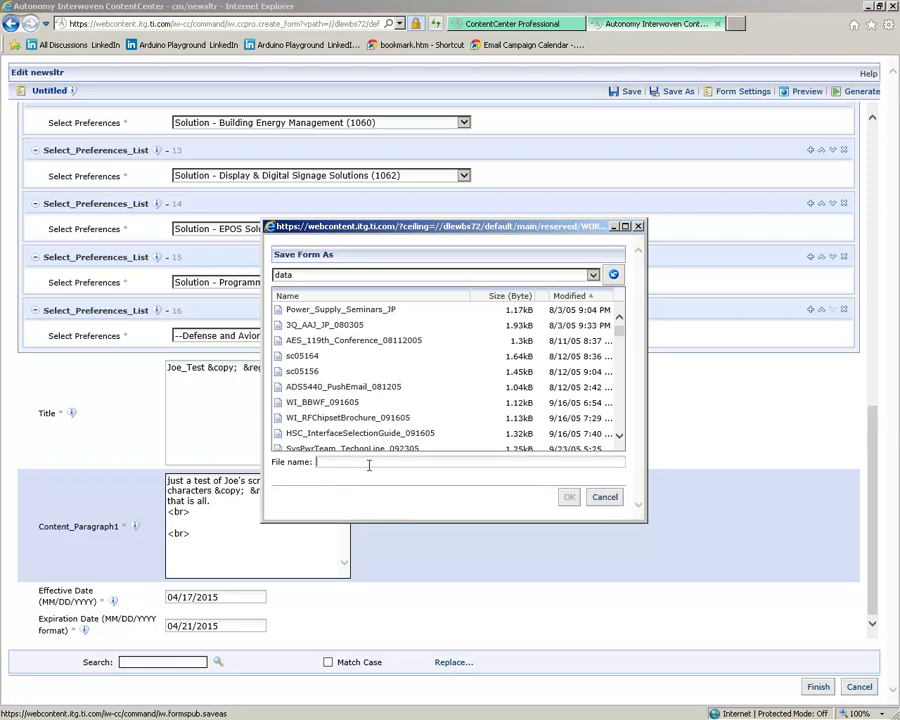
{"action": "type", "text": "mcu_Joes_test_150419"}
{"action": "left_click_drag", "start_coordinate": [338, 462], "coordinate": [370, 463]}
{"action": "left_click_drag", "start_coordinate": [379, 462], "coordinate": [410, 463]}
{"action": "left_click", "coordinate": [604, 497]}
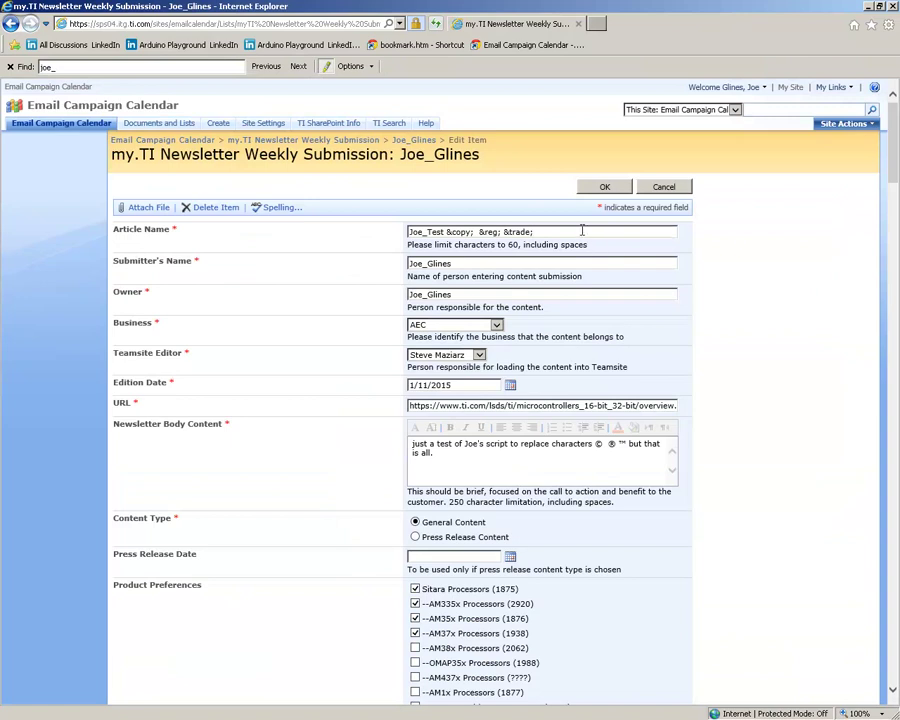
Check Article Name, TeamSite File Name mcu_Joes_test_150419 and date 04/19/2015, keeping Status Submitted.
{"action": "left_click_drag", "start_coordinate": [582, 231], "coordinate": [398, 238]}
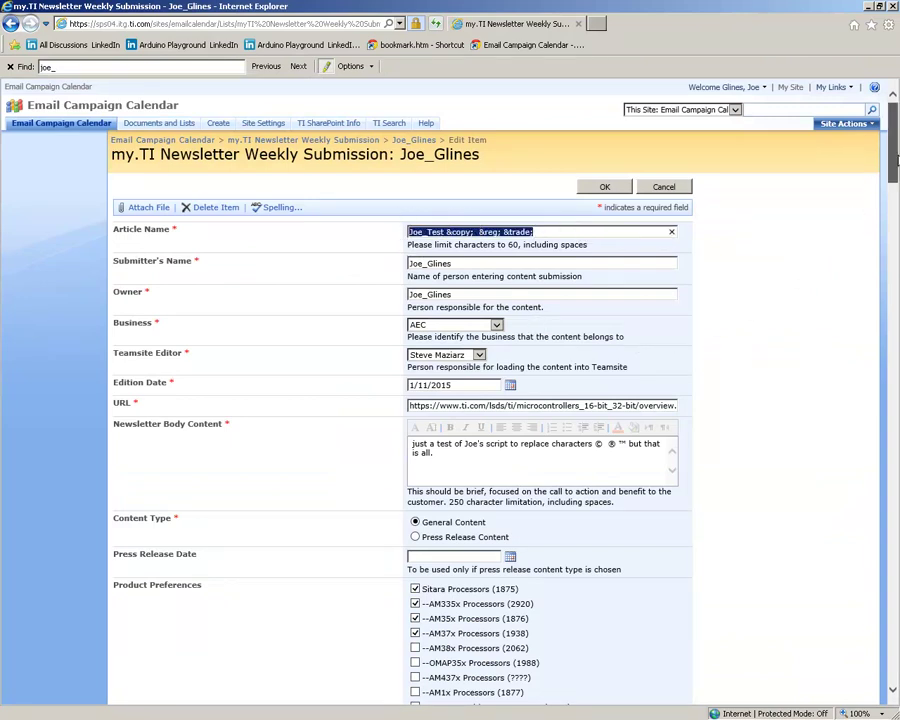
{"action": "left_click_drag", "start_coordinate": [896, 160], "coordinate": [790, 663]}
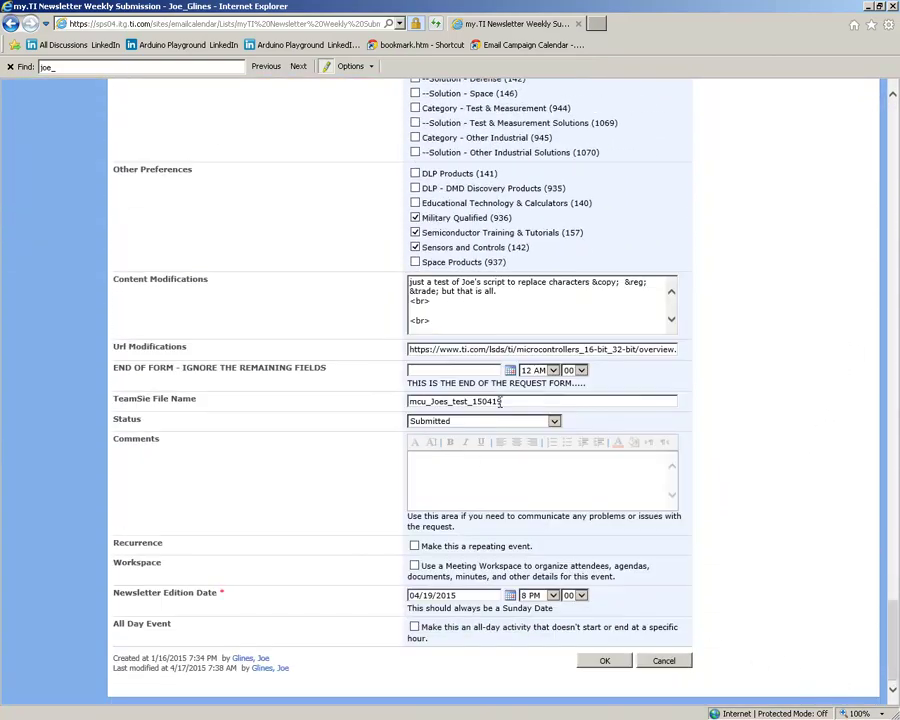
{"action": "left_click_drag", "start_coordinate": [536, 400], "coordinate": [394, 396]}
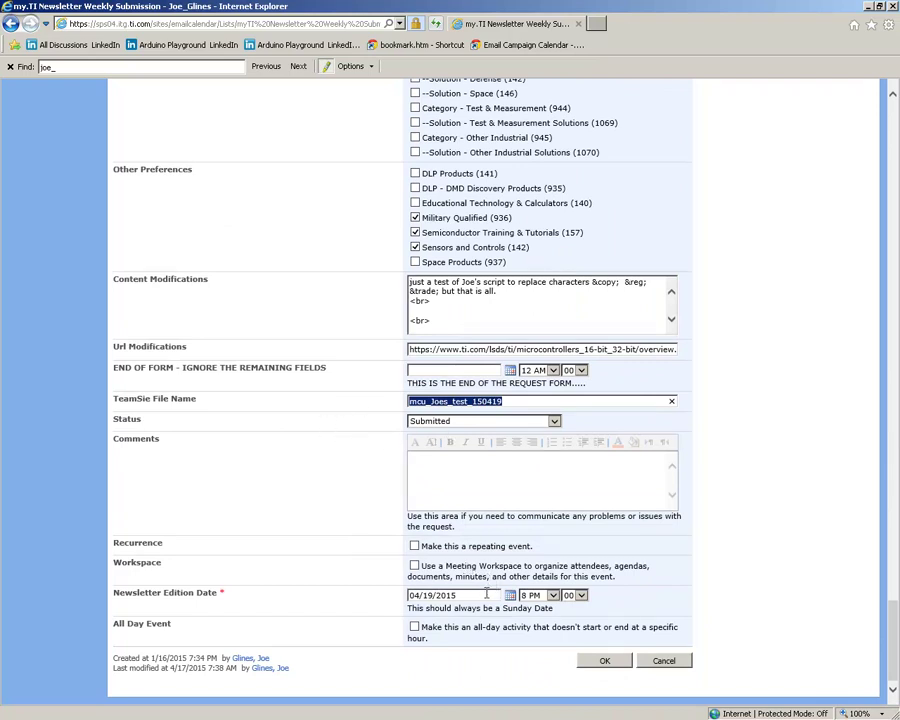
{"action": "left_click_drag", "start_coordinate": [486, 595], "coordinate": [394, 596]}
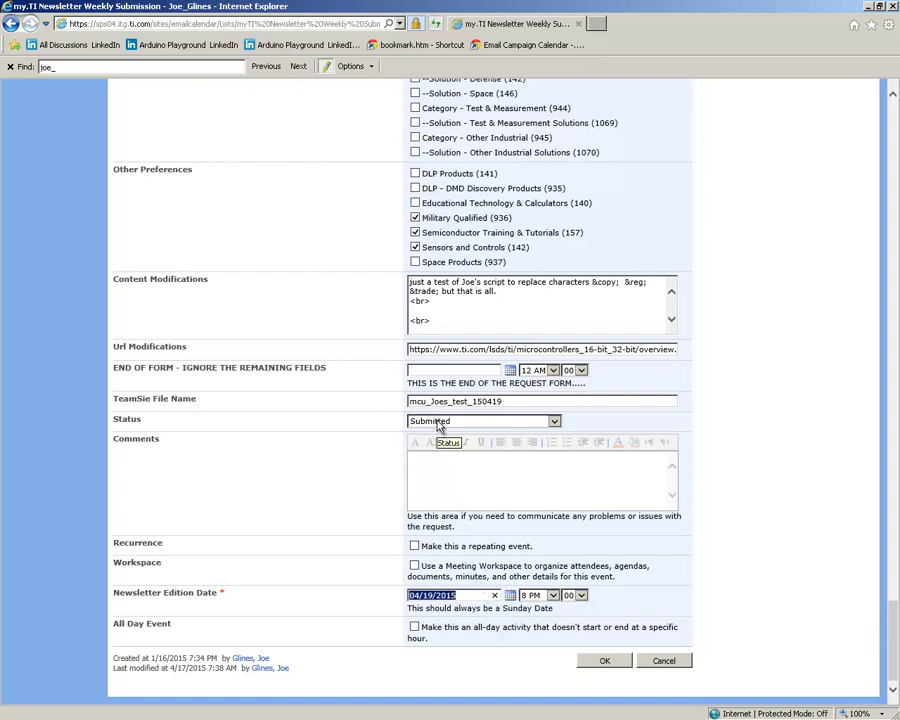
{"action": "left_click", "coordinate": [497, 422]}
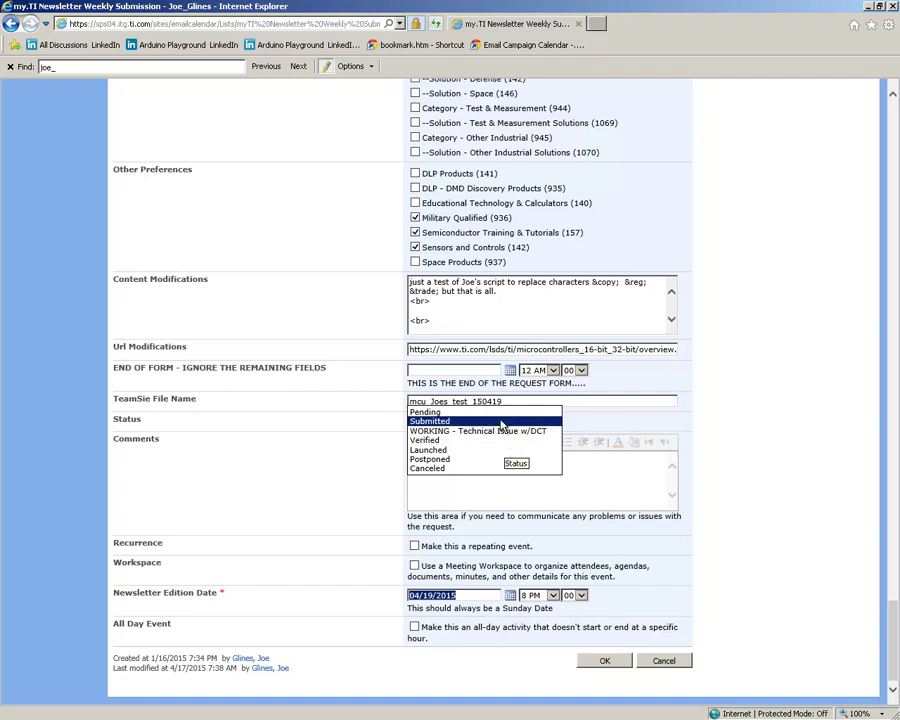
{"action": "left_click", "coordinate": [714, 384]}
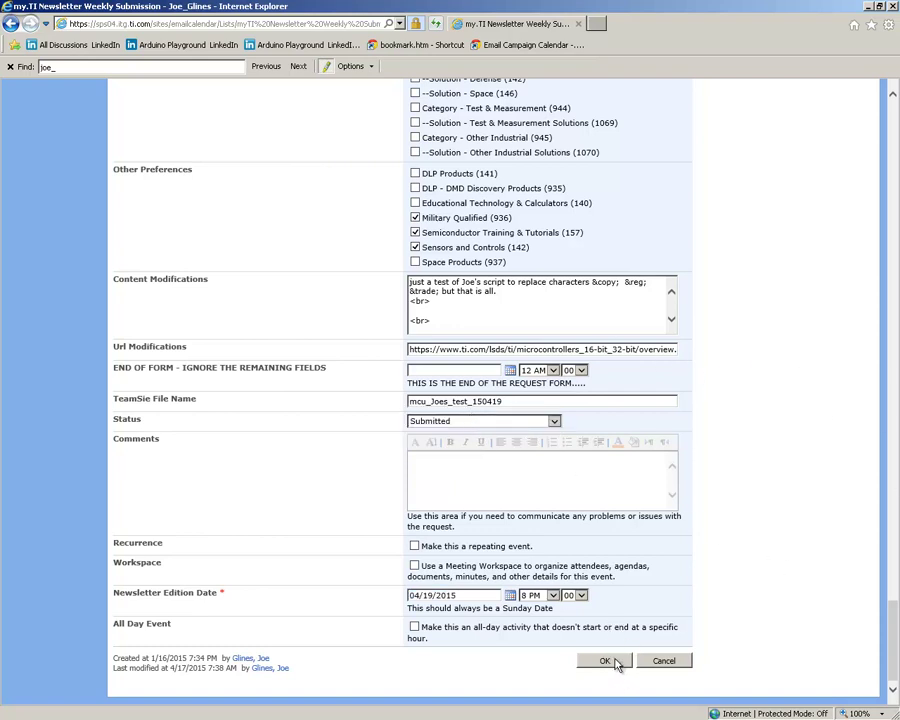
{"action": "left_click_drag", "start_coordinate": [892, 640], "coordinate": [890, 295]}
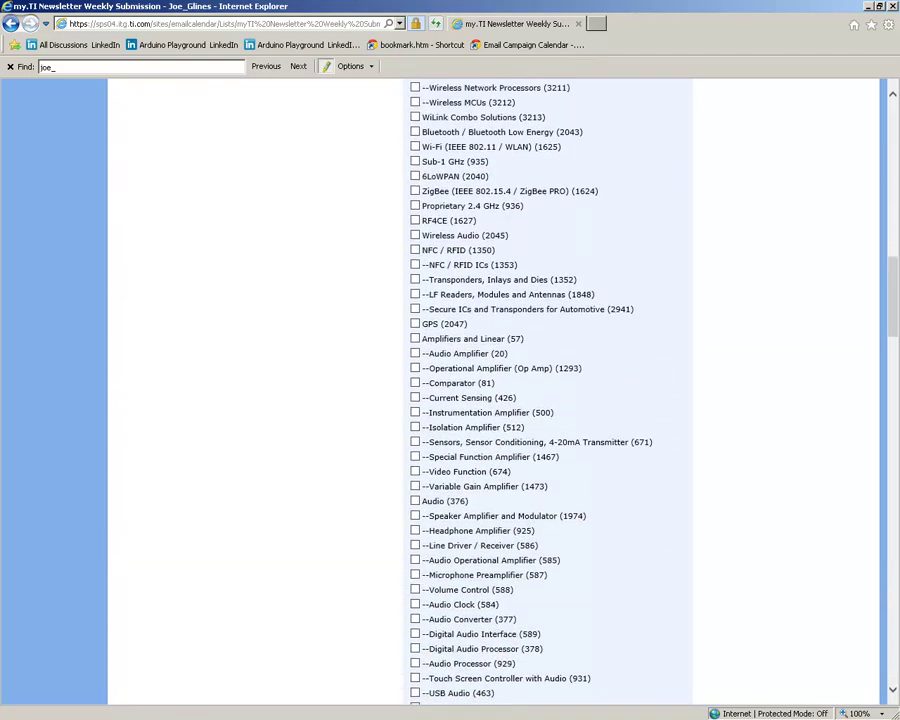
{"action": "left_click", "coordinate": [758, 440]}
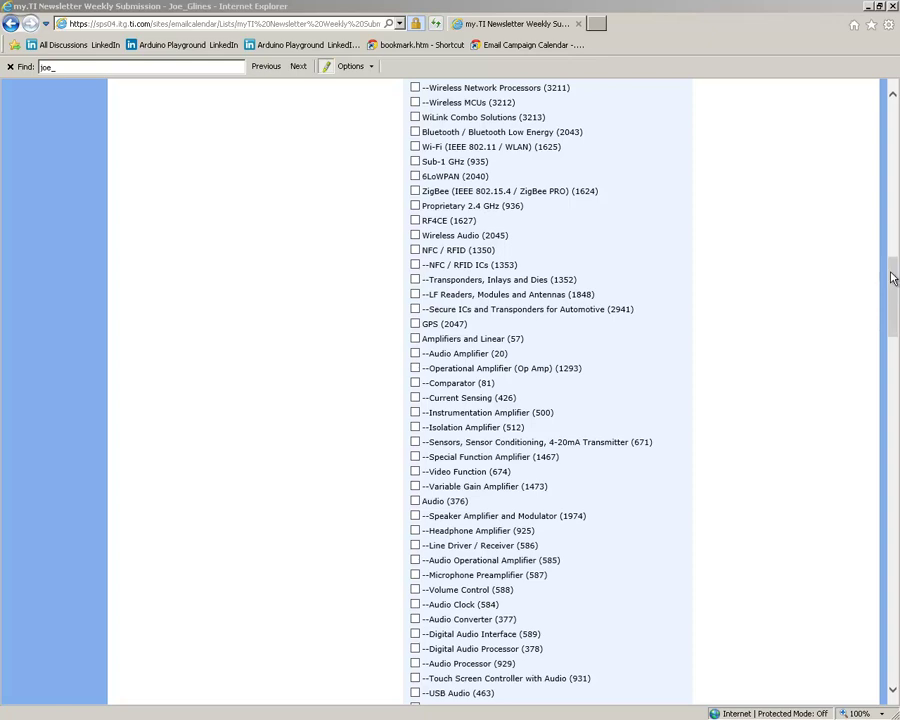
{"action": "left_click_drag", "start_coordinate": [891, 268], "coordinate": [885, 167]}
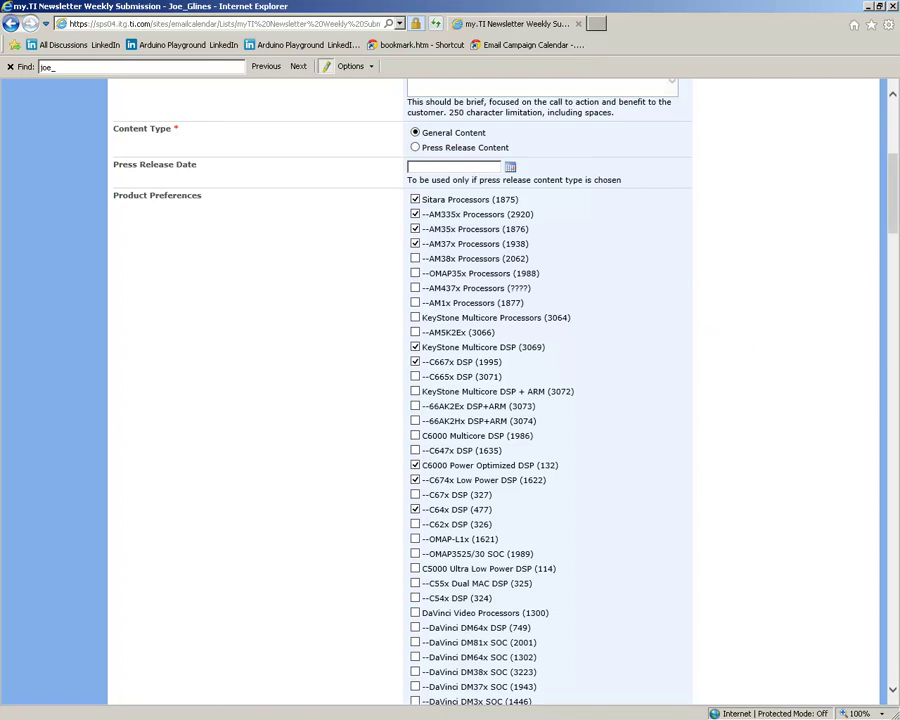
Switch to myTI automation 12.ahk in SciTE4AutoHotkey and scroll to its field-reading section.
{"action": "key", "text": "alt+Tab"}
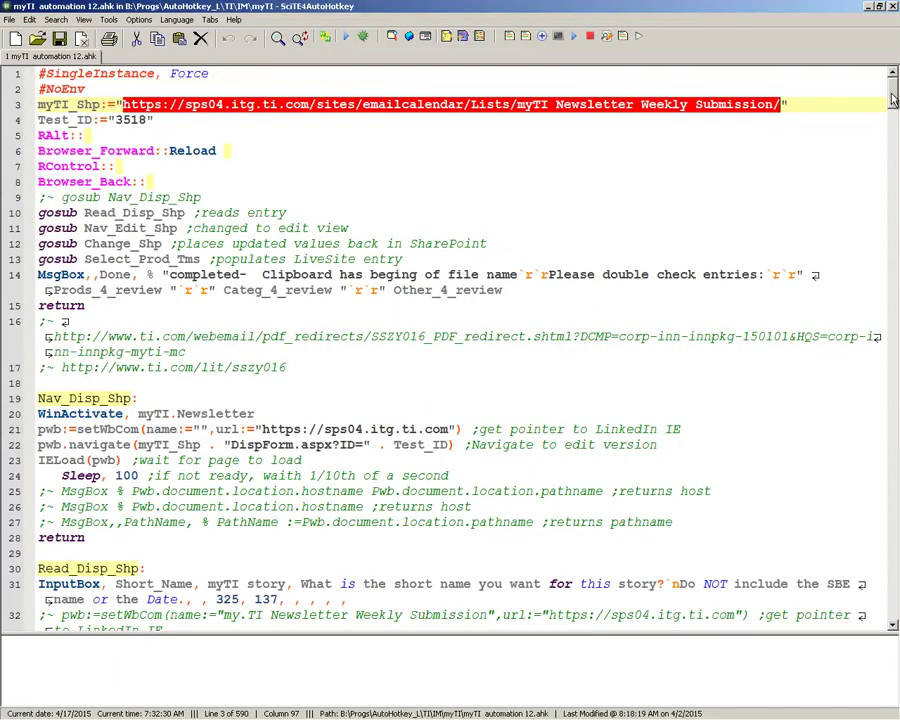
{"action": "left_click_drag", "start_coordinate": [893, 95], "coordinate": [893, 123]}
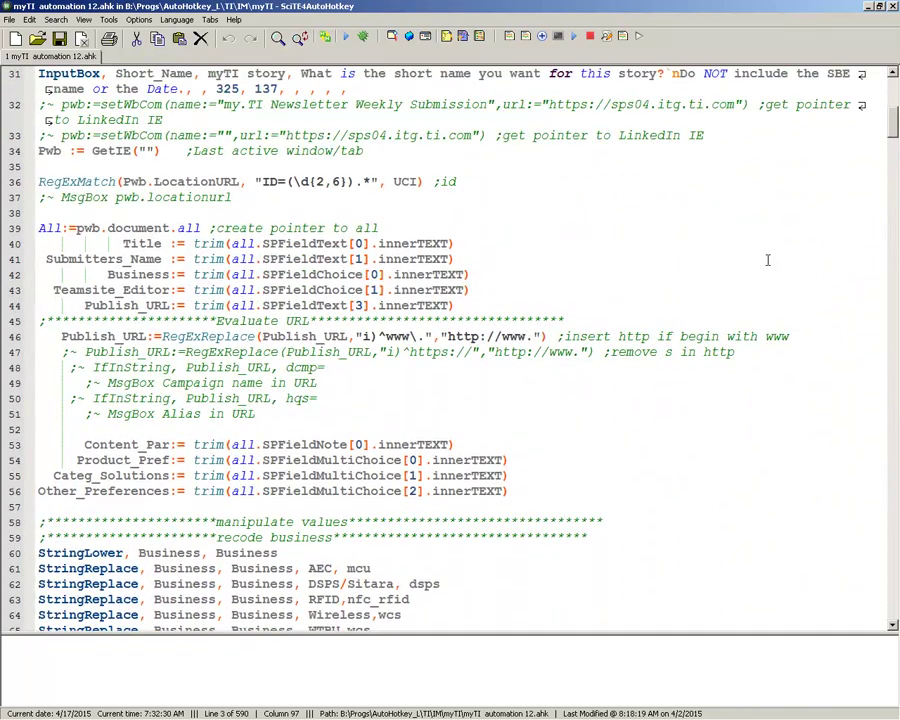